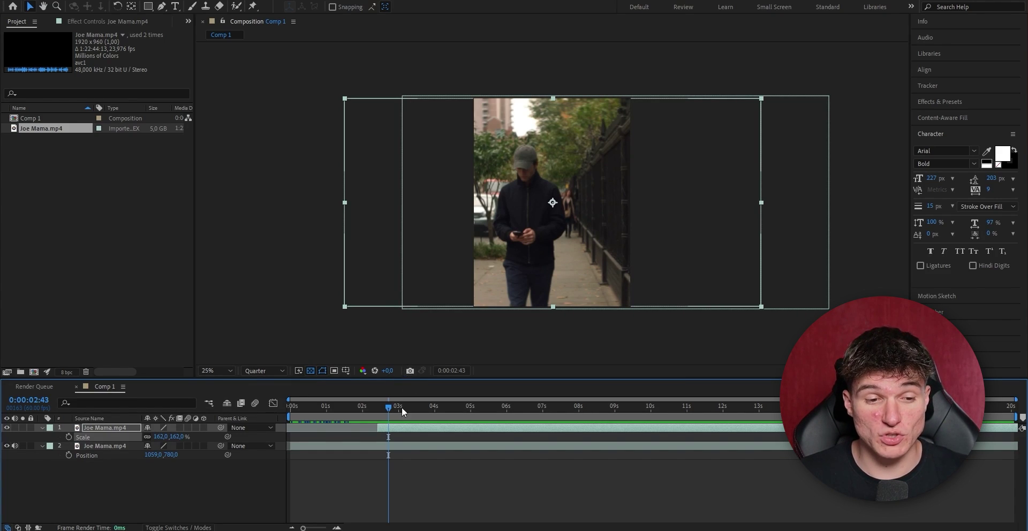
# Scale the upper Joe Mama.mp4 layer down to 62% so the whole clip fits the composition's width.
pyautogui.click(403, 430)
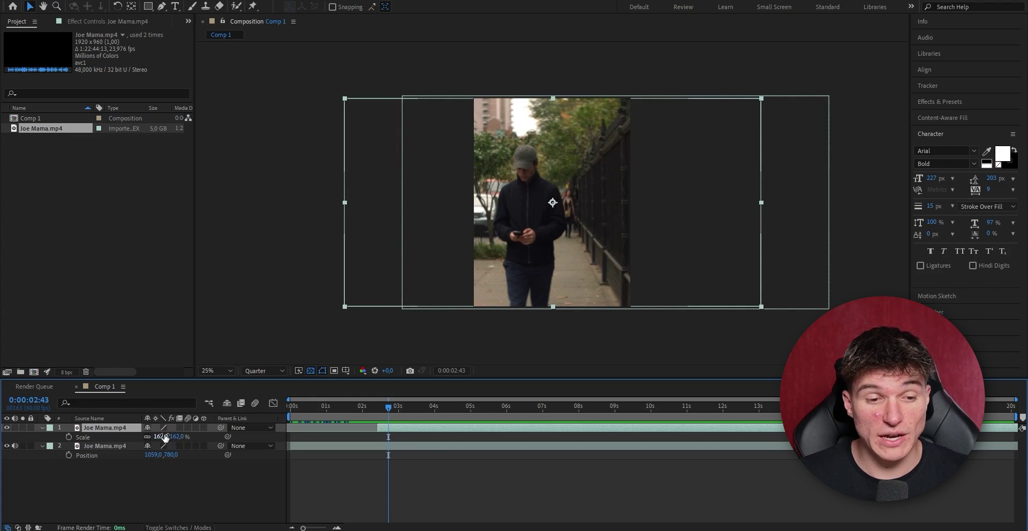
pyautogui.moveTo(162, 436); pyautogui.dragTo(121, 447)
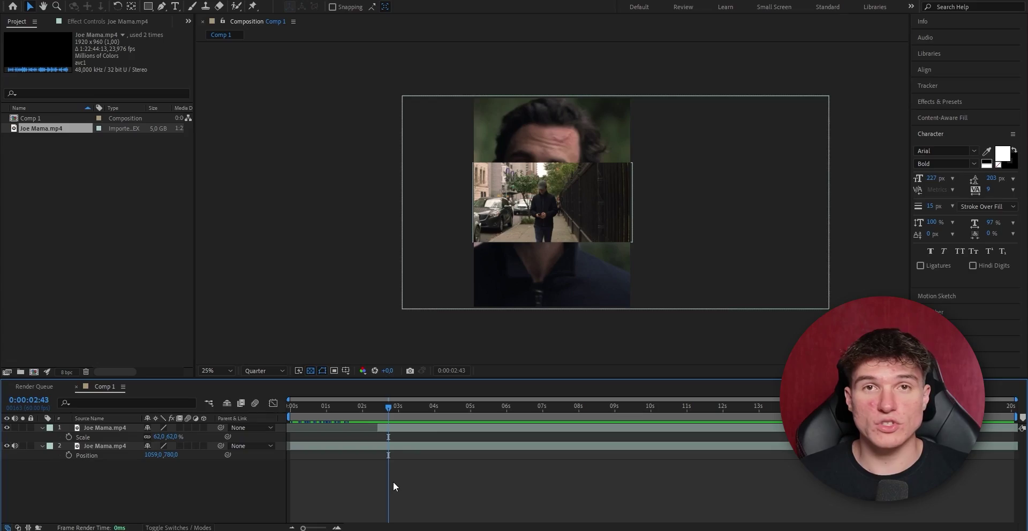
# Create a bright red solid layer of 1170 × 1560 px above the video layers.
pyautogui.click(100, 1)
pyautogui.moveTo(107, 5)
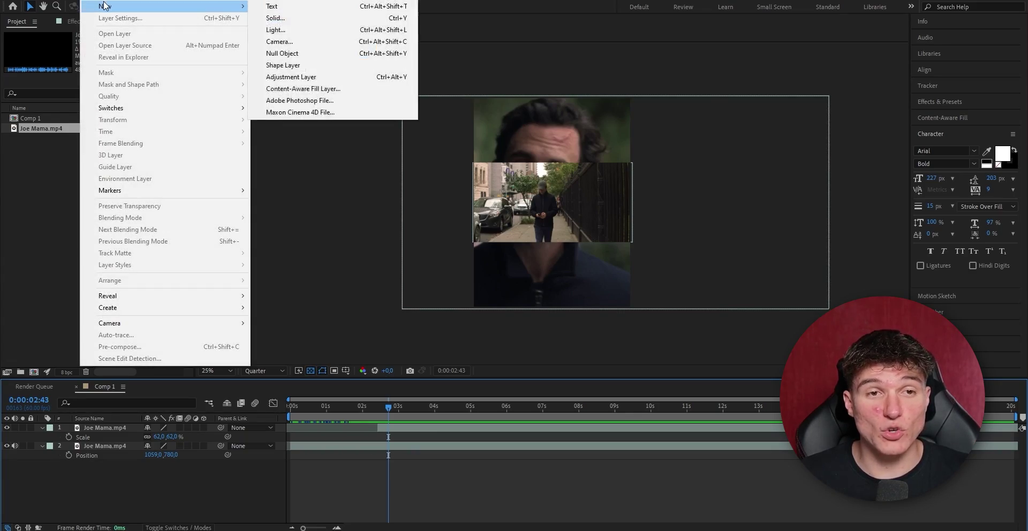
pyautogui.click(280, 16)
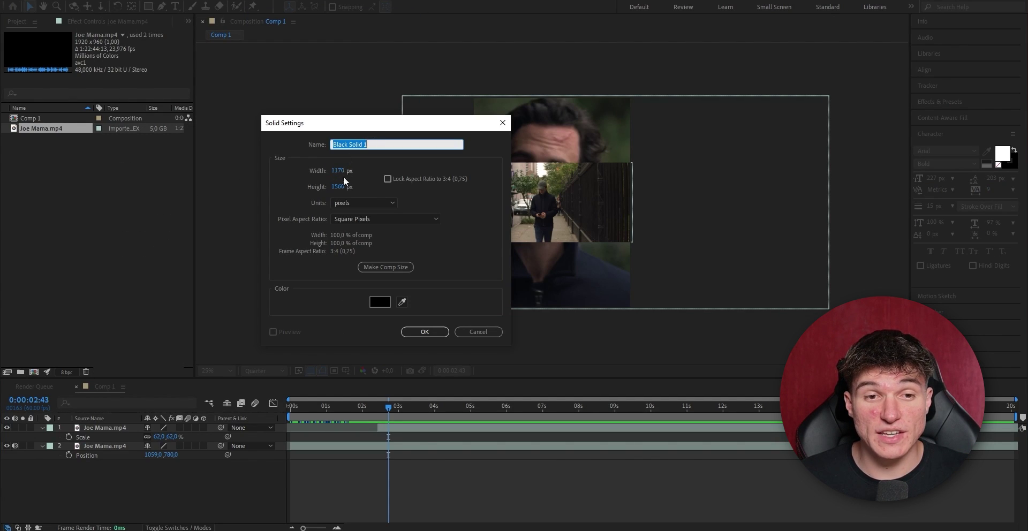
pyautogui.click(380, 302)
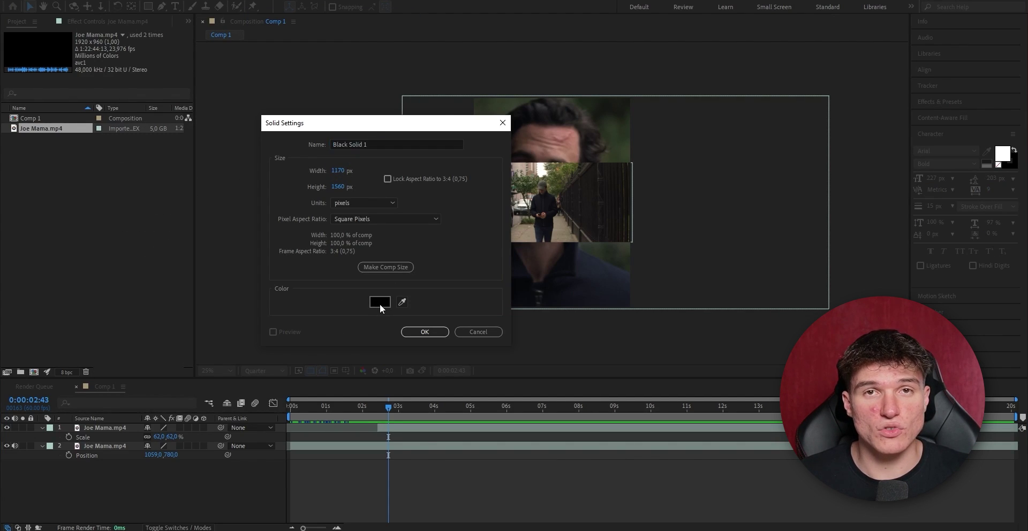
pyautogui.write('FF0000')
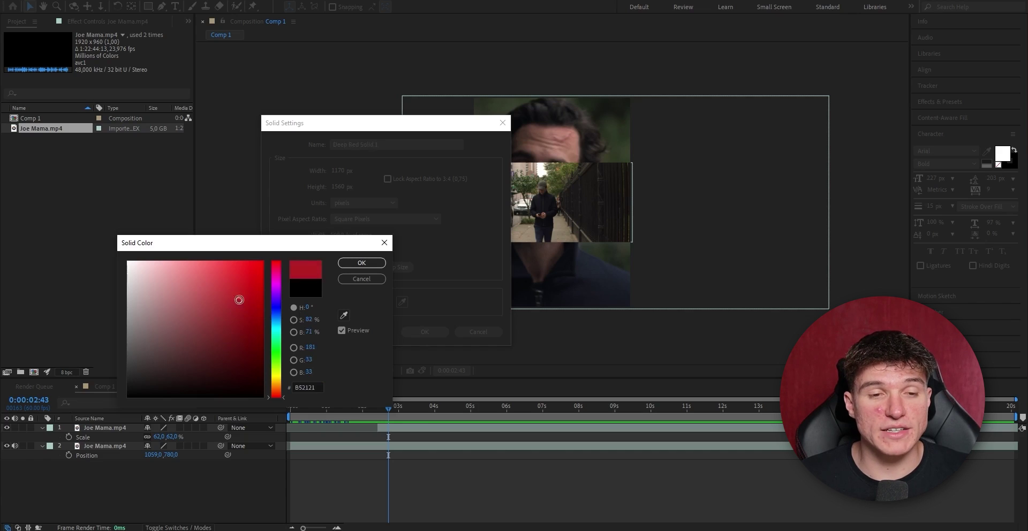
pyautogui.click(362, 262)
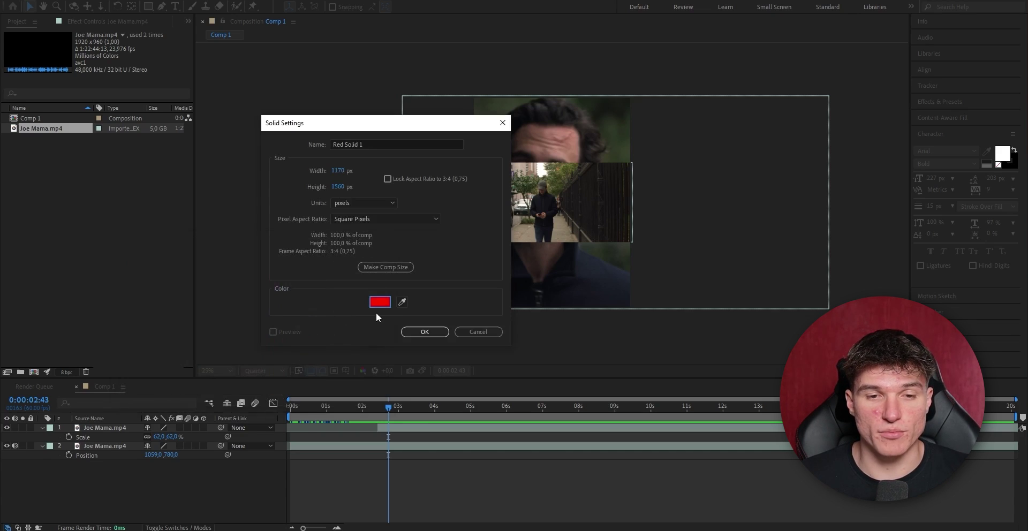
pyautogui.click(423, 332)
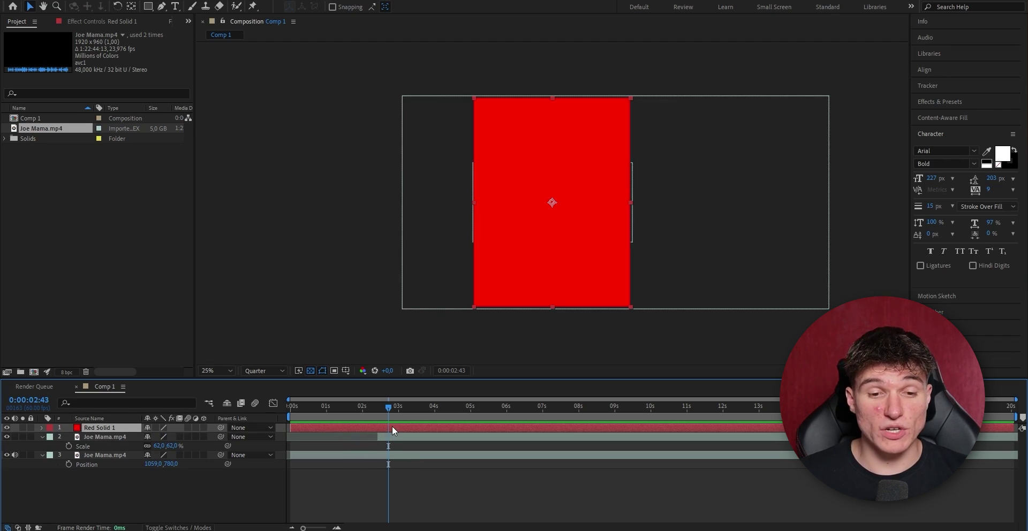
# Start a Scale animation on the red solid at 0:00:02:17 with a keyframe of 0% width and 1% height.
pyautogui.click(391, 427)
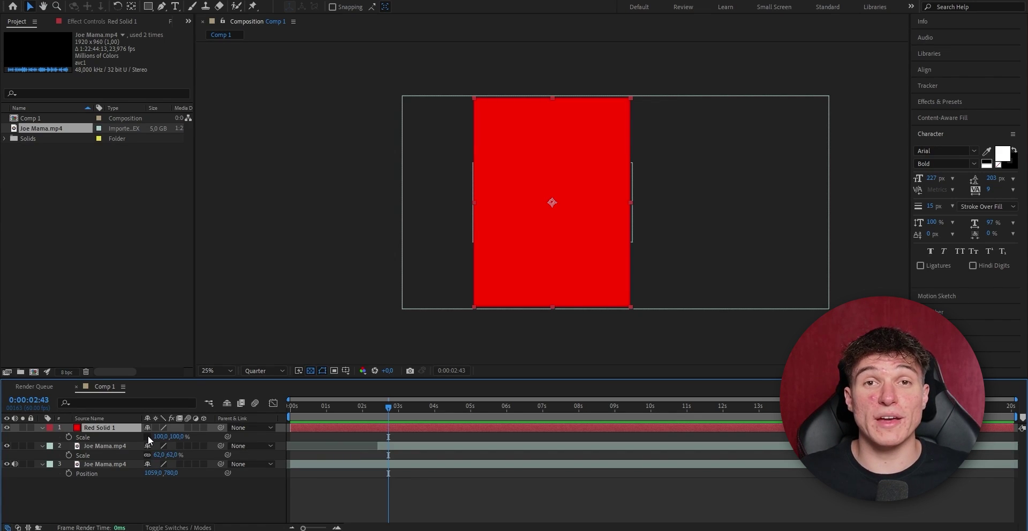
pyautogui.click(336, 454)
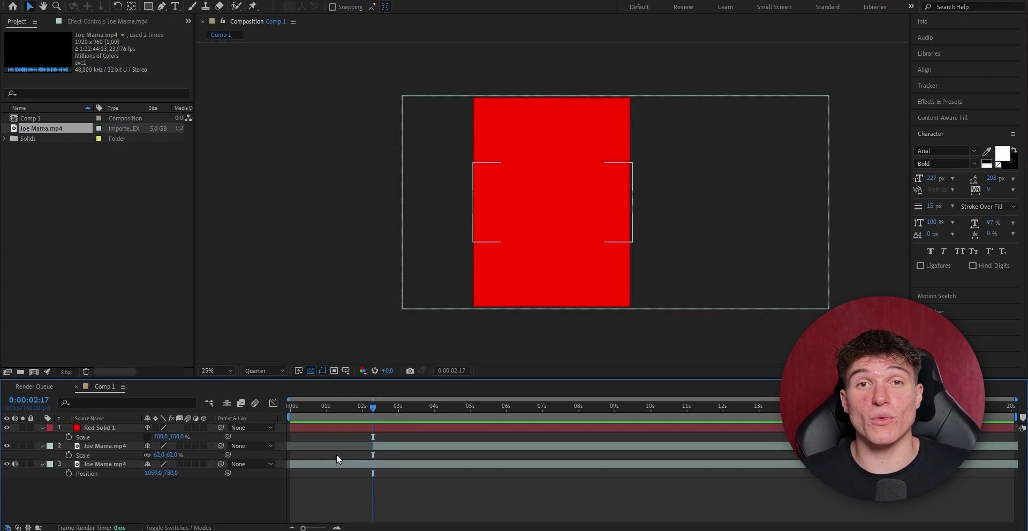
pyautogui.click(68, 437)
pyautogui.click(166, 437)
pyautogui.write('0')
pyautogui.press('Tab')
pyautogui.write('1')
pyautogui.press('Return')
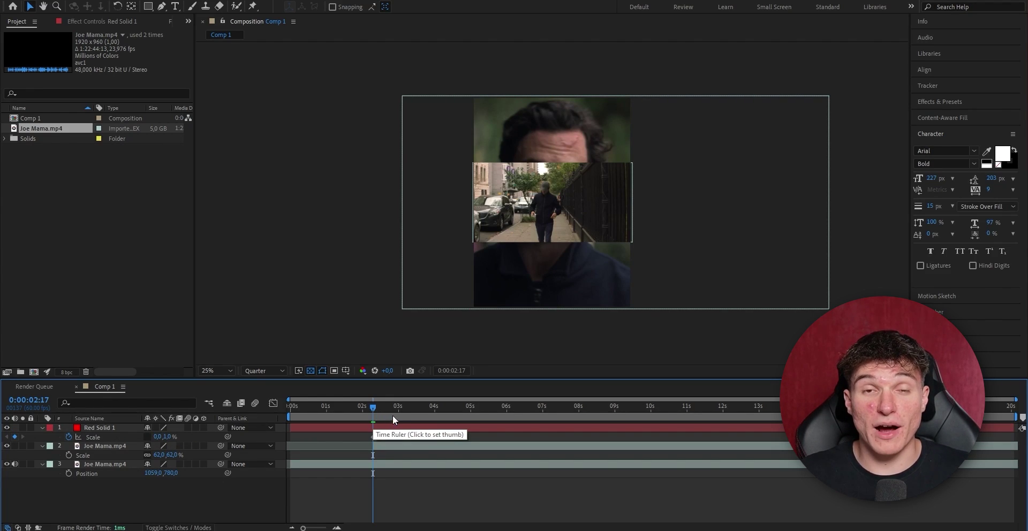
# Add a second Scale keyframe on the red solid at 0:00:03:16 with 100% width.
pyautogui.click(407, 408)
pyautogui.click(158, 437)
pyautogui.write('100')
pyautogui.press('Return')
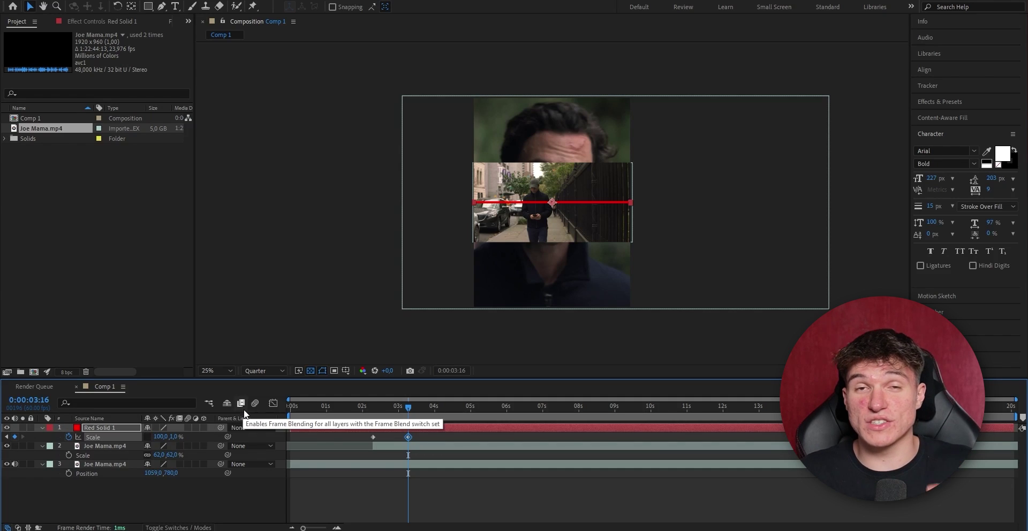
# Split the red solid at its first Scale keyframe, 0:00:02:17, and delete the part before it.
pyautogui.press('j')
pyautogui.press('=')
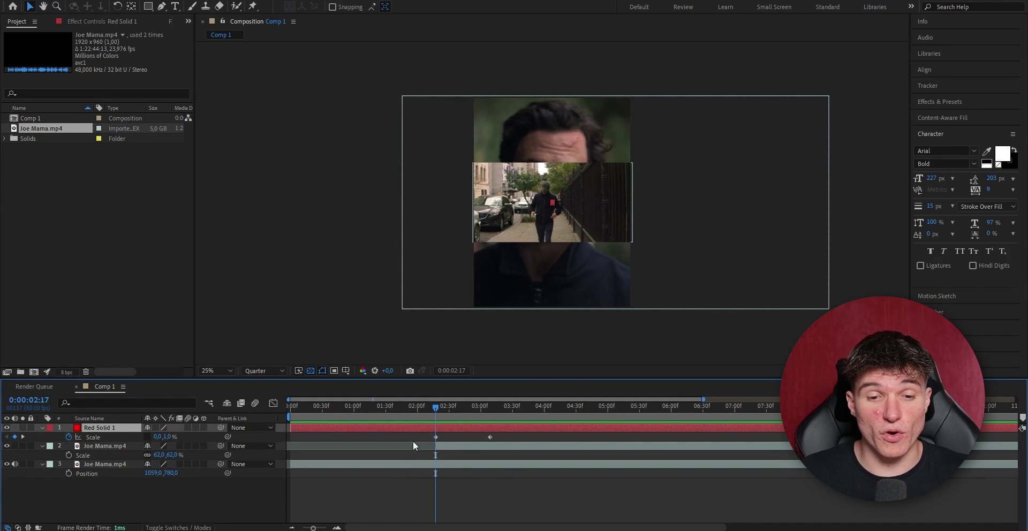
pyautogui.hotkey('ctrl', 'shift', 'd')
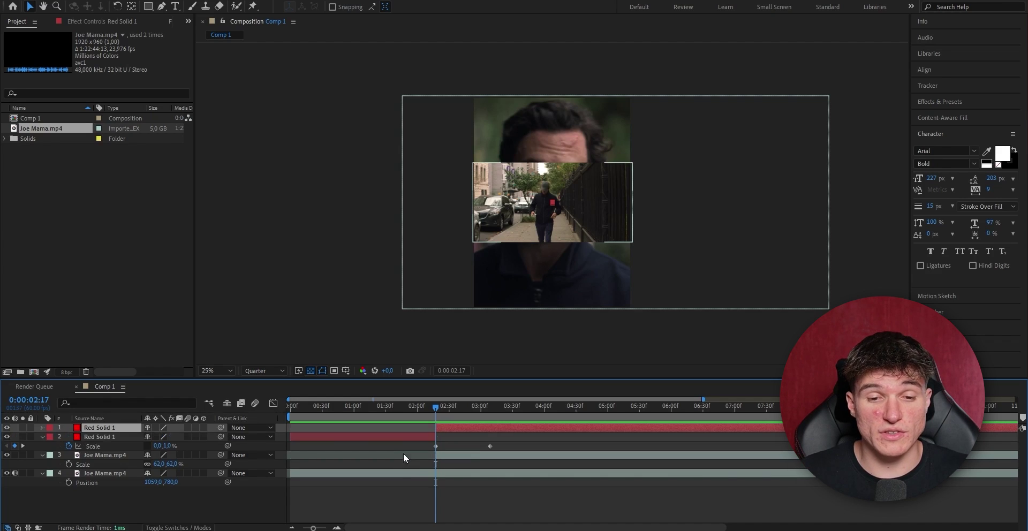
pyautogui.click(416, 435)
pyautogui.press('Delete')
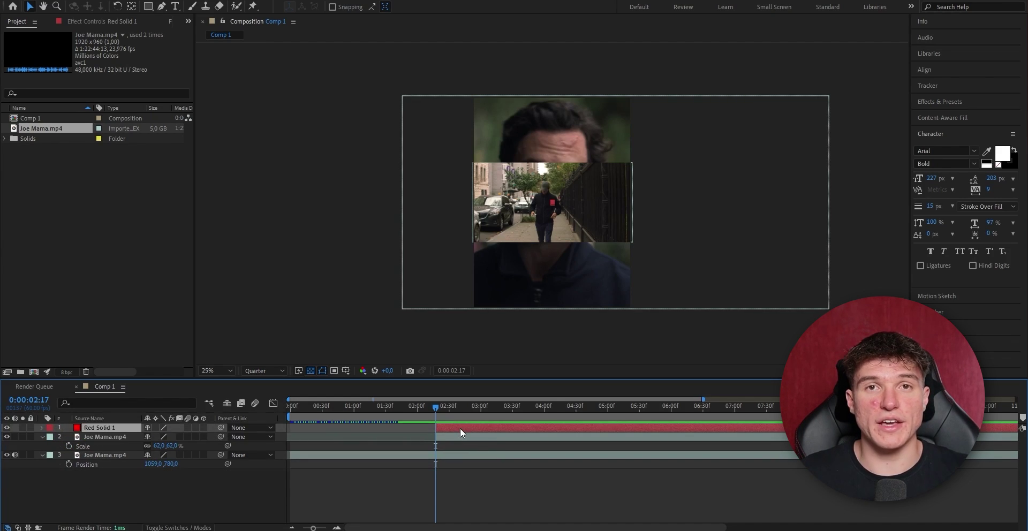
pyautogui.press('u')
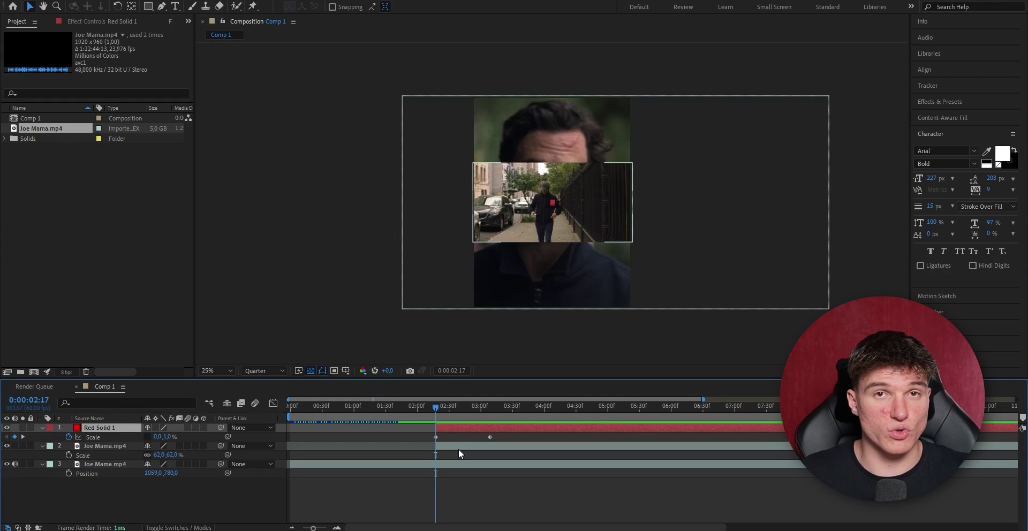
# Apply Easy Ease to both Scale keyframes of the red solid.
pyautogui.moveTo(504, 431); pyautogui.dragTo(428, 445)
pyautogui.rightClick(435, 437)
pyautogui.moveTo(467, 432)
pyautogui.click(592, 465)
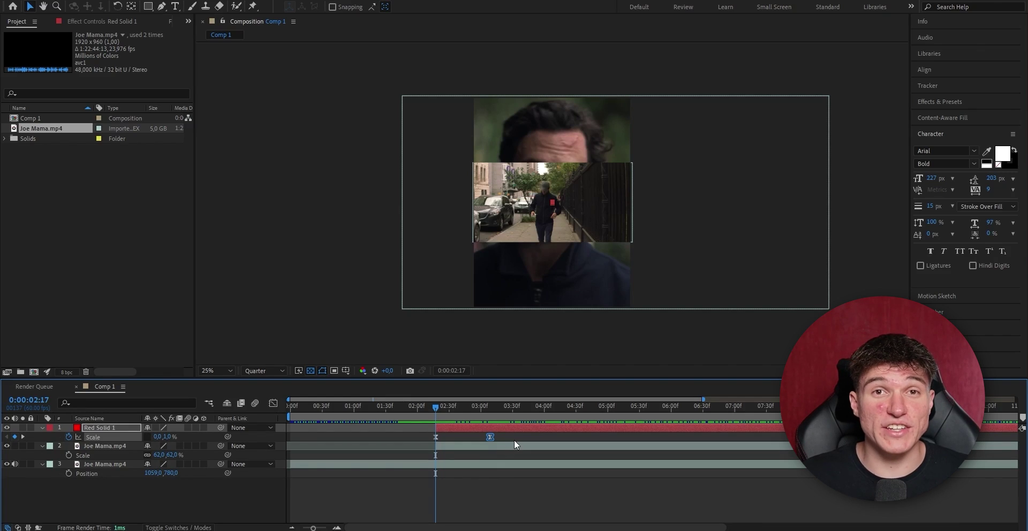
# Reshape the red solid's Scale speed graph into a steep, narrow central peak with both keyframe handles pulled inward.
pyautogui.moveTo(522, 448); pyautogui.dragTo(422, 430)
pyautogui.click(275, 404)
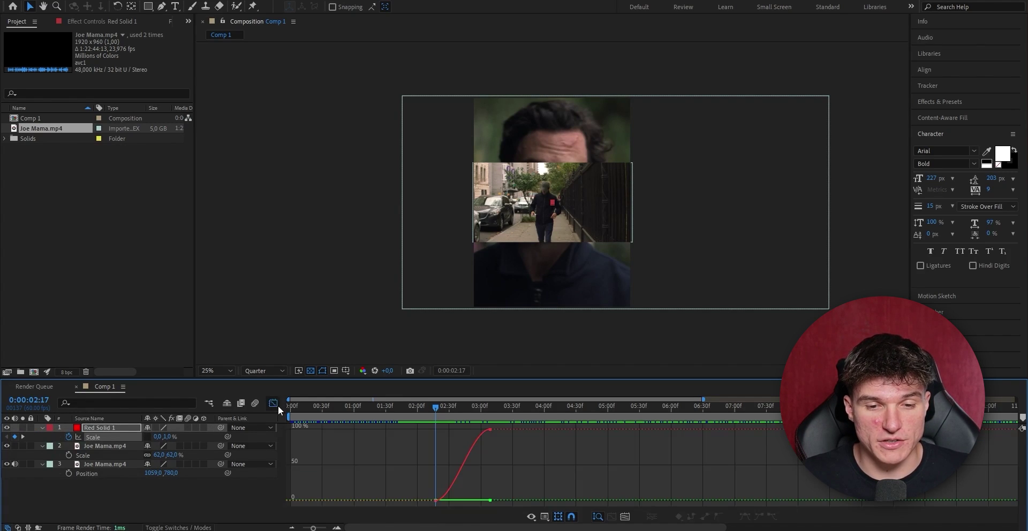
pyautogui.rightClick(451, 449)
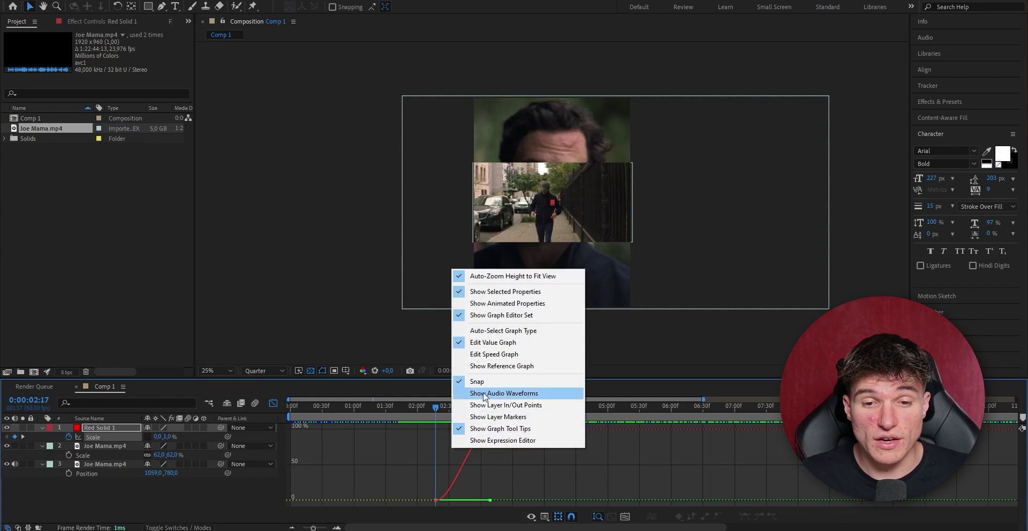
pyautogui.click(487, 355)
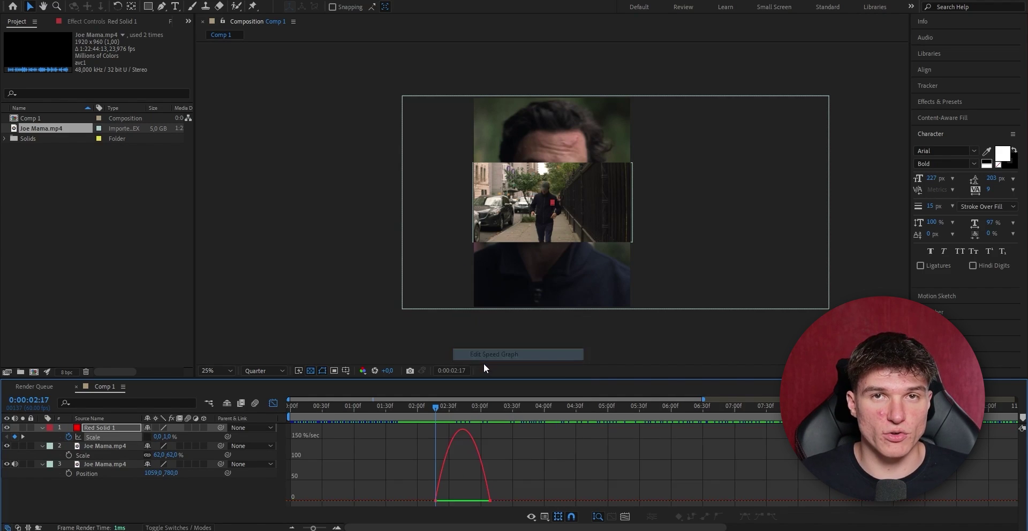
pyautogui.click(482, 502)
pyautogui.moveTo(480, 501); pyautogui.dragTo(452, 501)
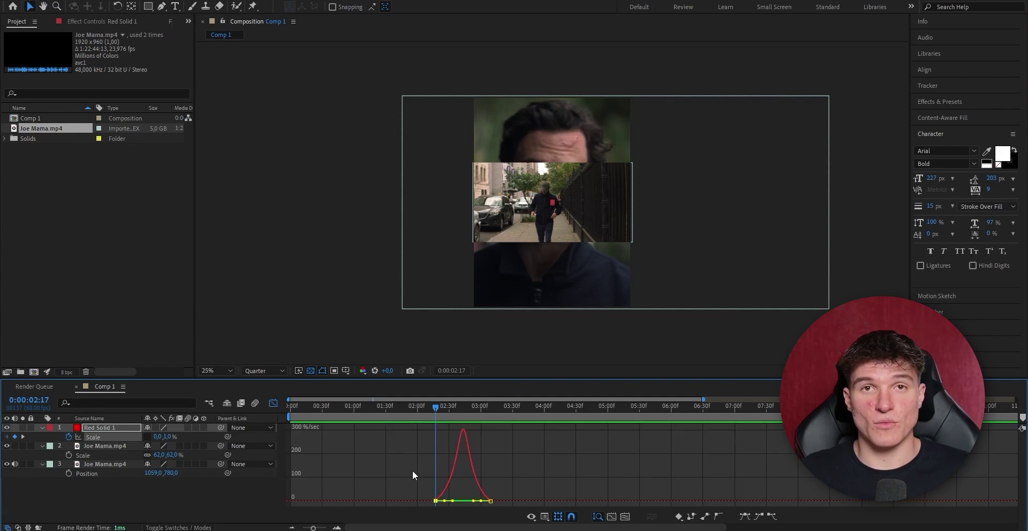
pyautogui.click(274, 405)
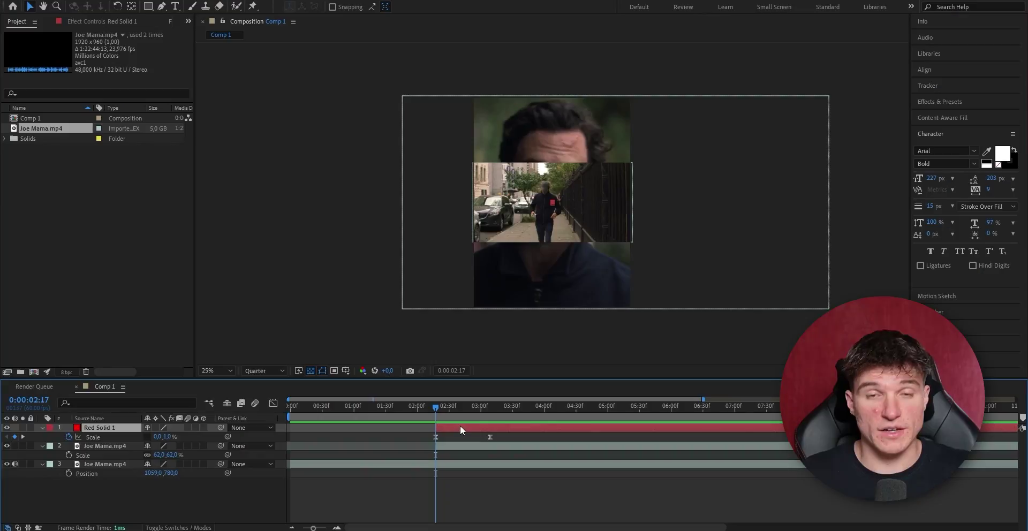
# Duplicate the animated red solid and reveal the copy's Scale keyframes.
pyautogui.hotkey('ctrl', 'd')
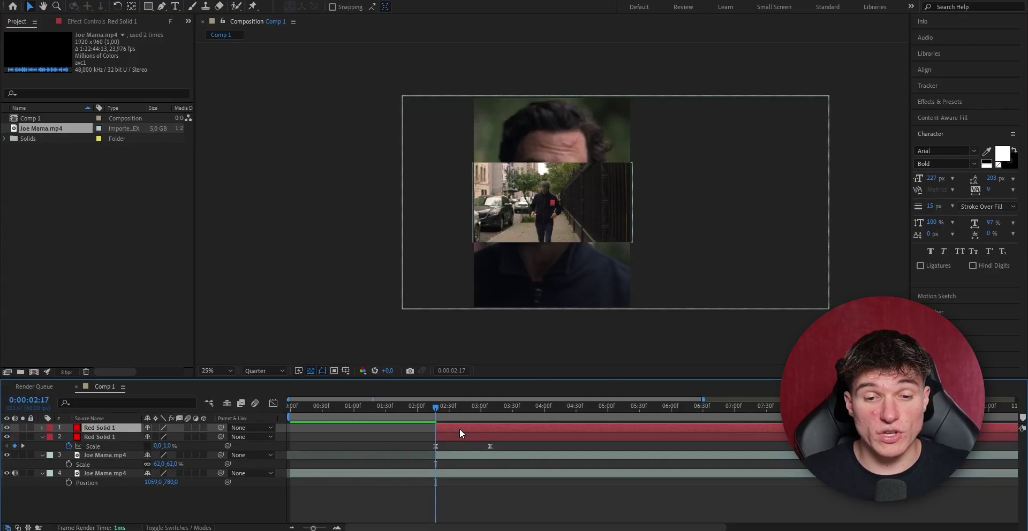
pyautogui.press('s')
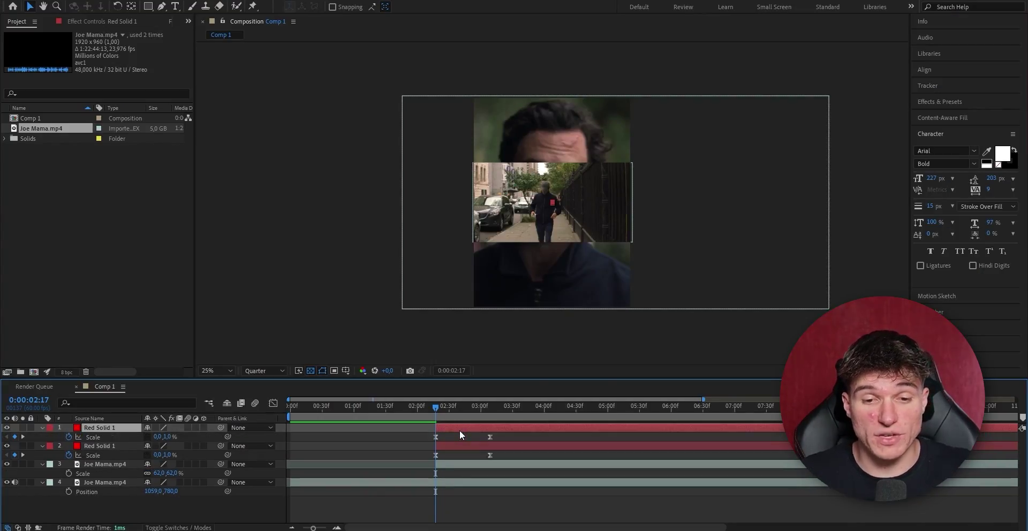
pyautogui.click(457, 484)
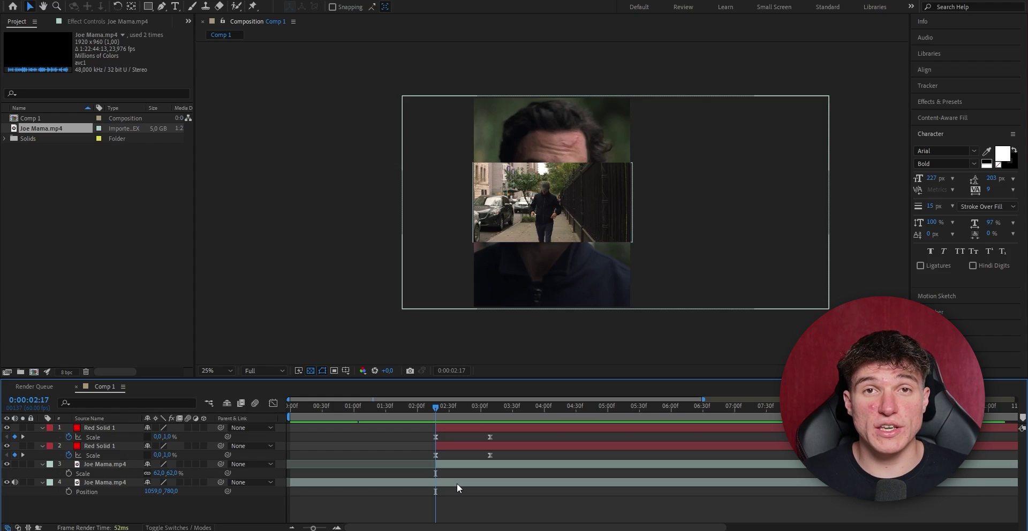
# Separate the lower red solid's Position dimensions and keyframe its X and Y Position at 0:00:02:17.
pyautogui.click(446, 448)
pyautogui.press('p')
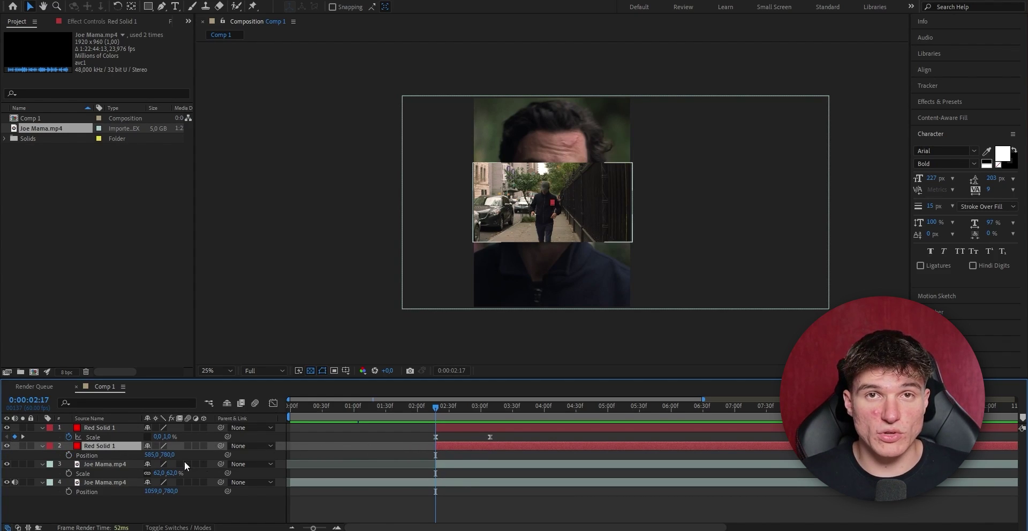
pyautogui.rightClick(102, 455)
pyautogui.click(140, 324)
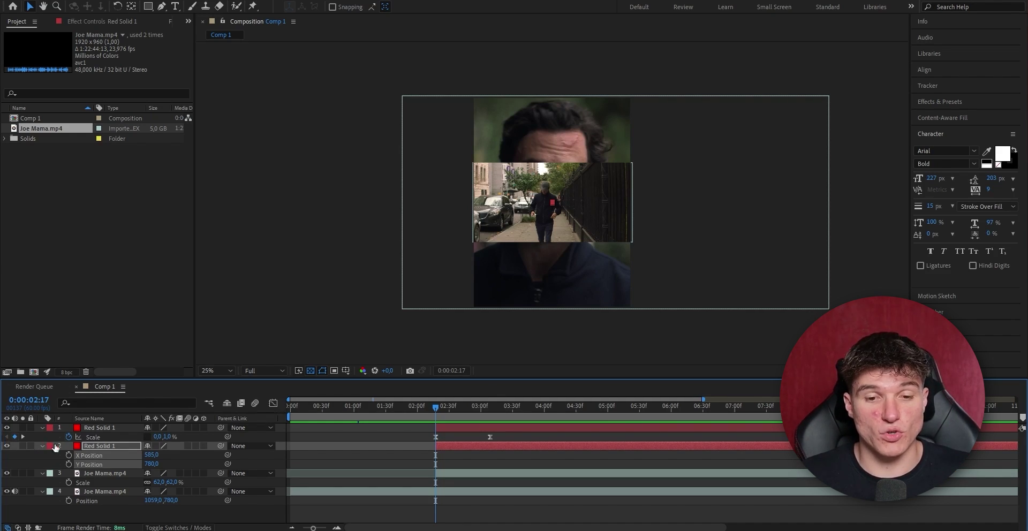
pyautogui.click(69, 455)
pyautogui.click(68, 464)
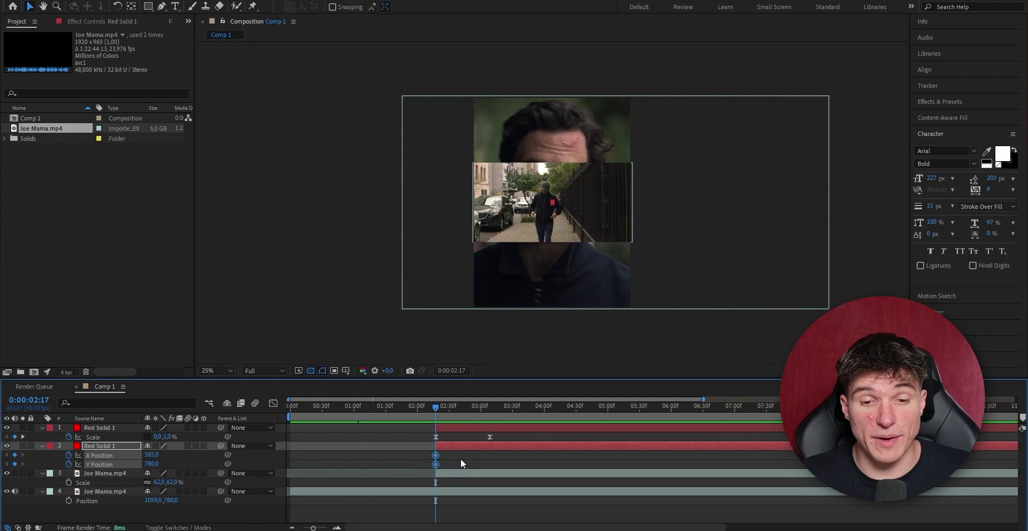
# Move the lower red solid to the clip's bottom edge at 0:00:03:09 with a Y Position of 1075.
pyautogui.press('k')
pyautogui.press('.')
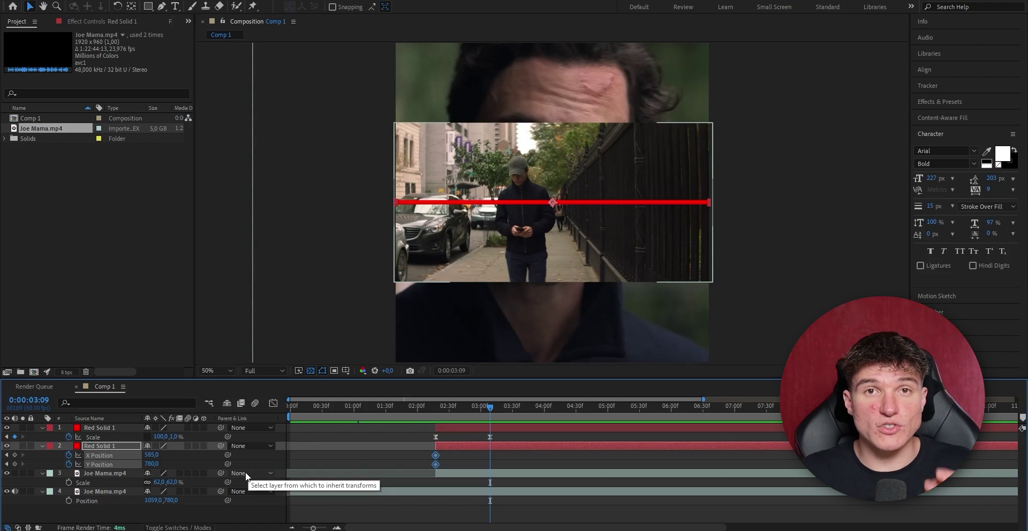
pyautogui.moveTo(152, 464); pyautogui.dragTo(313, 462)
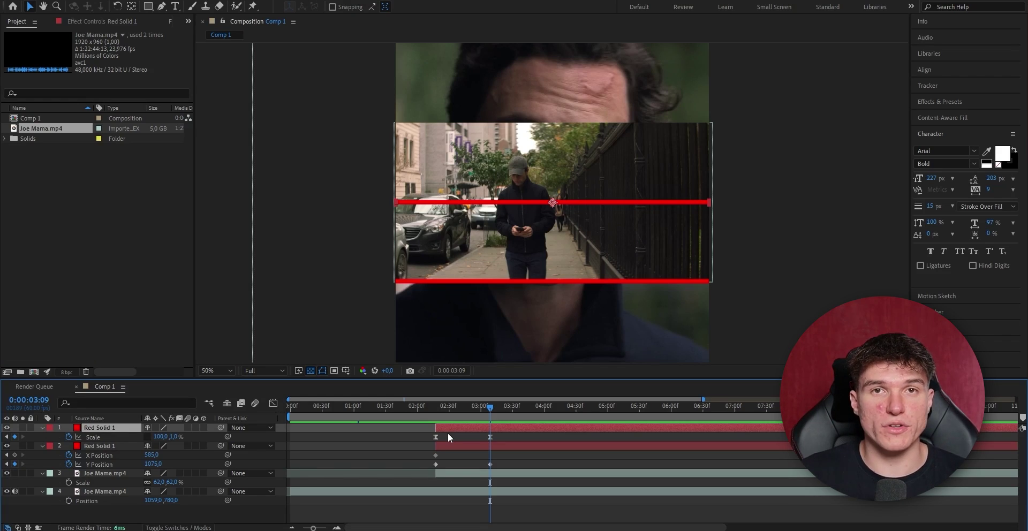
# Separate the upper red solid's Position dimensions and keyframe its X and Y Position at 0:00:02:17.
pyautogui.press('p')
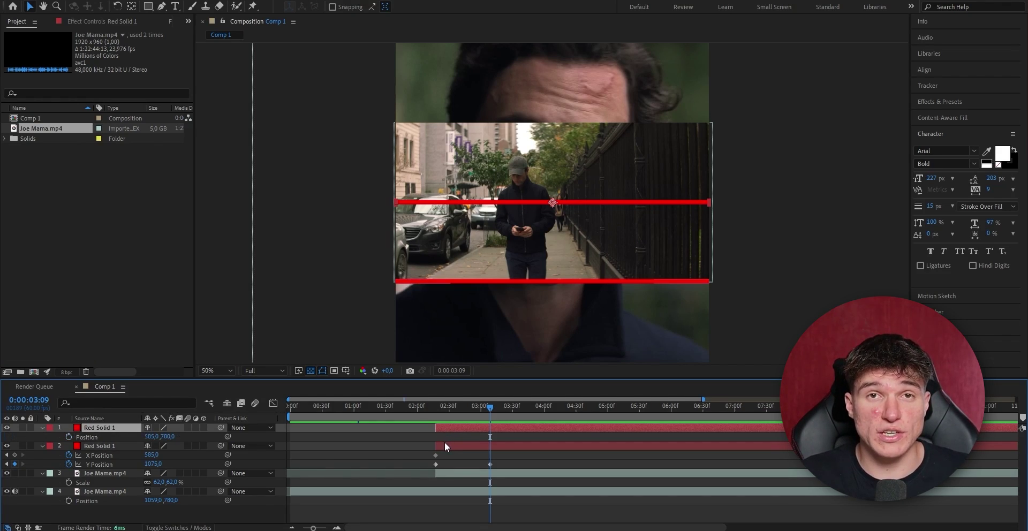
pyautogui.rightClick(93, 443)
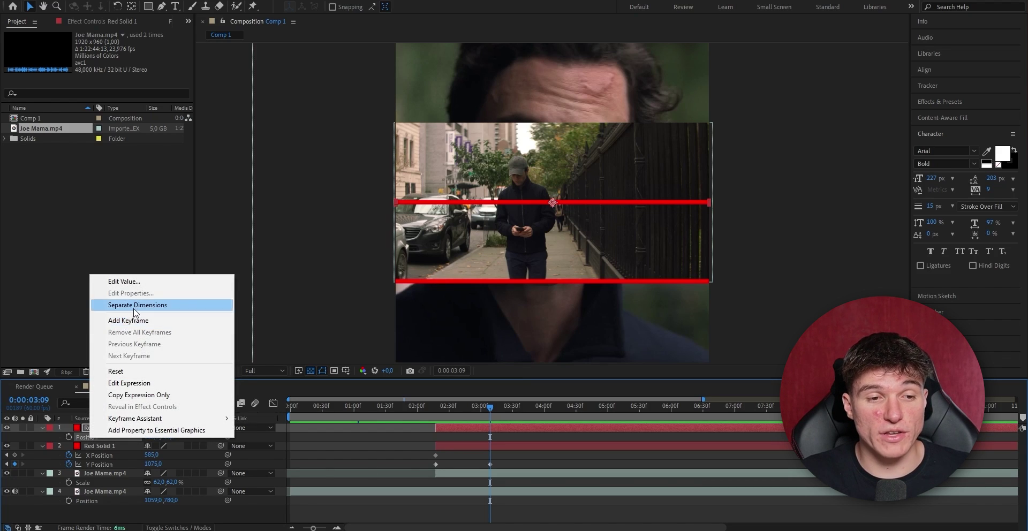
pyautogui.click(134, 302)
pyautogui.click(436, 414)
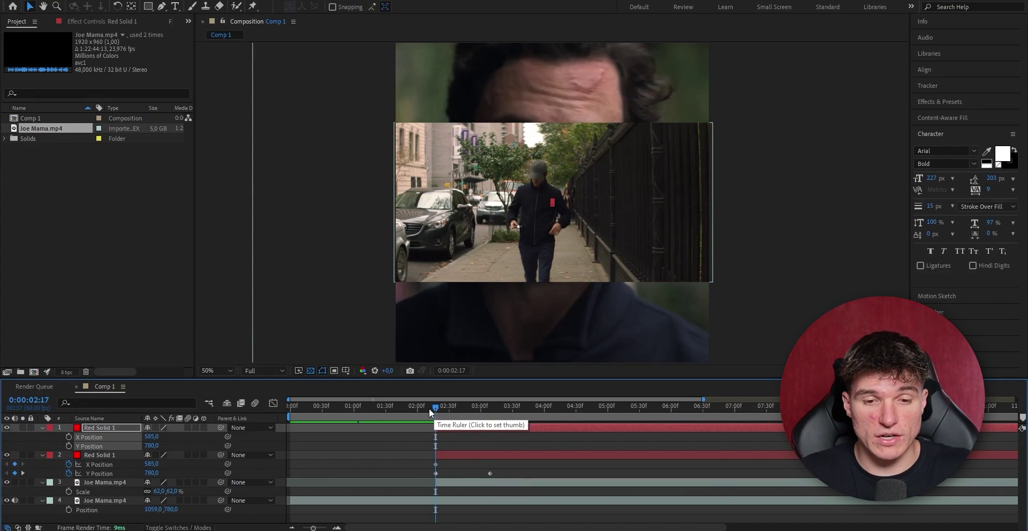
pyautogui.hotkey('alt', 'shift', 'p')
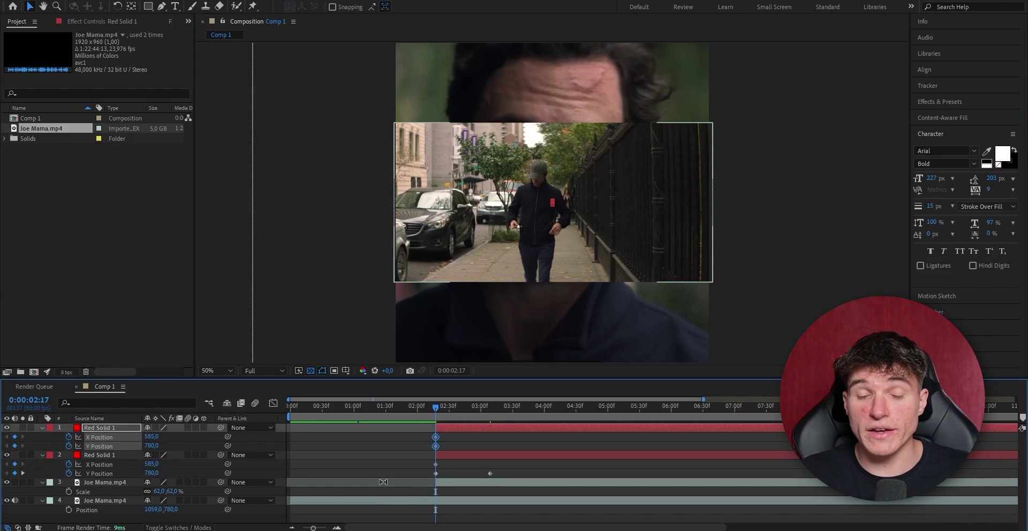
# Move the upper red solid to the clip's top edge at 0:00:03:09 with a Y Position of 486.
pyautogui.click(490, 416)
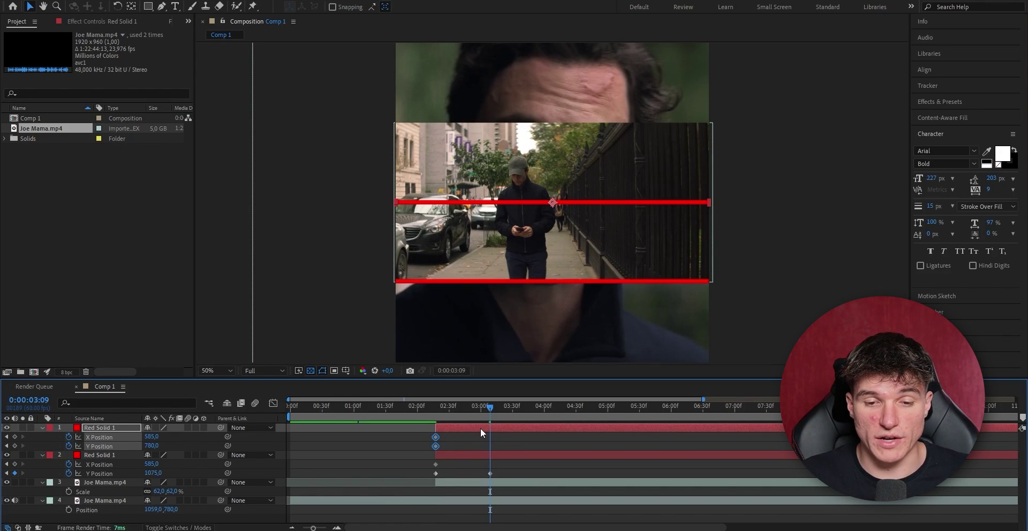
pyautogui.moveTo(159, 449); pyautogui.dragTo(60, 433)
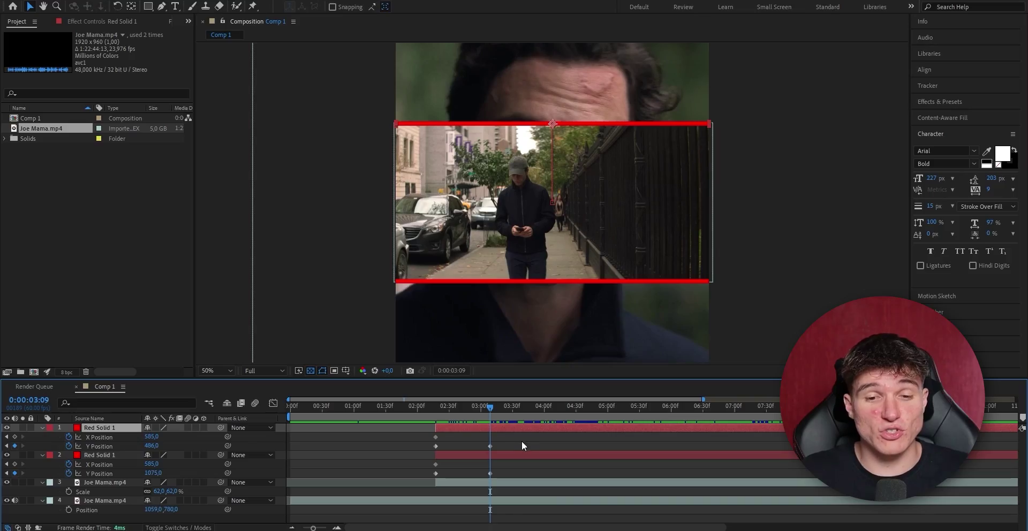
# Apply Easy Ease to all Position keyframes of both red solids.
pyautogui.moveTo(524, 474); pyautogui.dragTo(405, 421)
pyautogui.rightClick(435, 446)
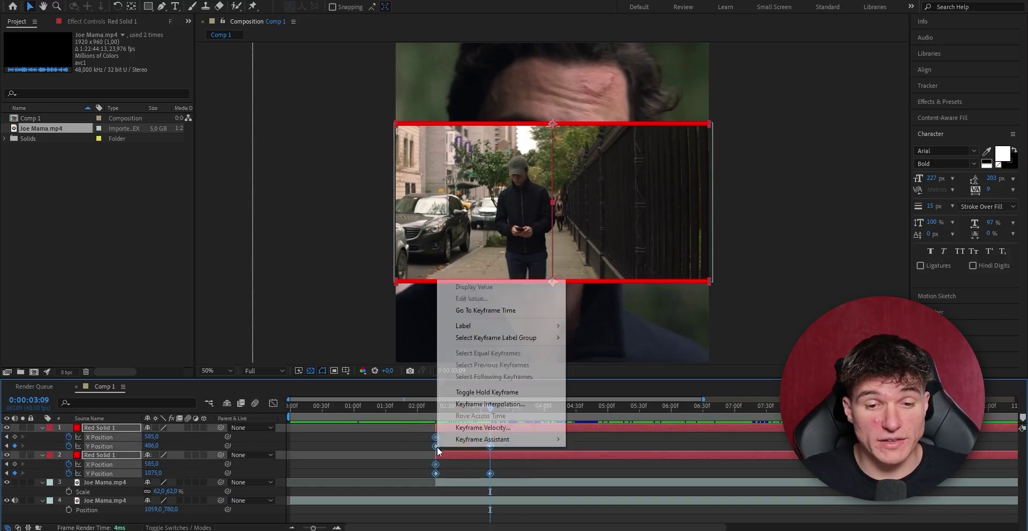
pyautogui.moveTo(445, 443)
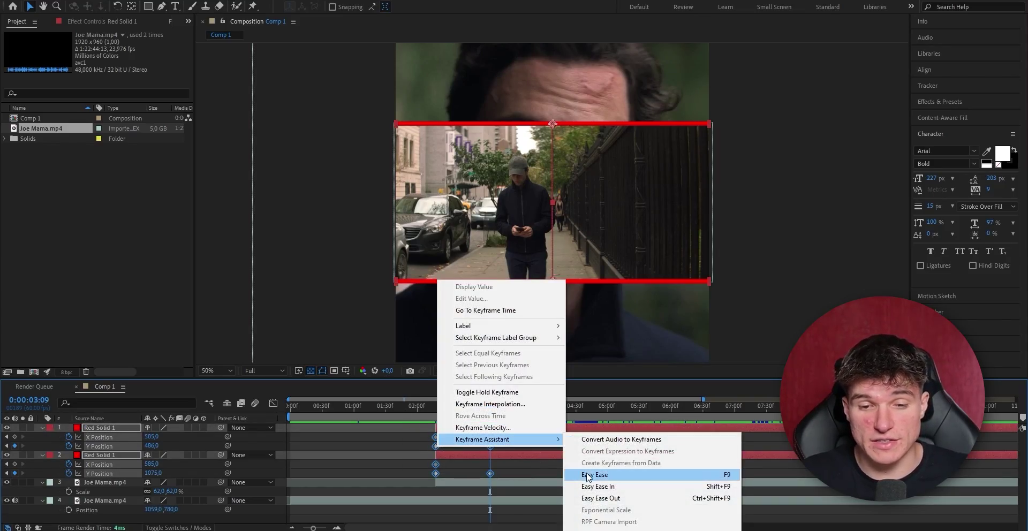
pyautogui.click(589, 476)
# Stretch the ending ease of both solids' Y Position speed curves back toward the starting keyframes for a fast start and slow stop.
pyautogui.click(273, 403)
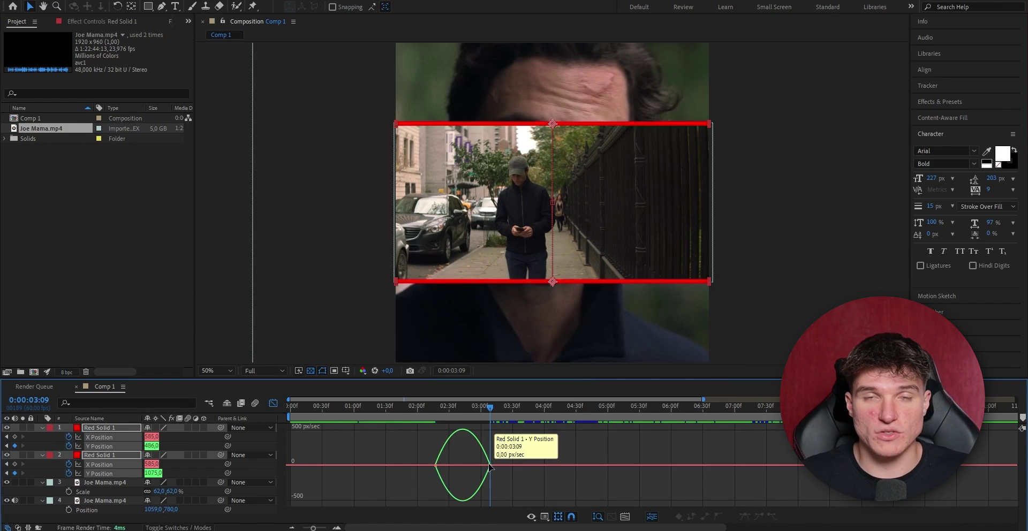
pyautogui.click(481, 467)
pyautogui.moveTo(480, 467); pyautogui.dragTo(442, 457)
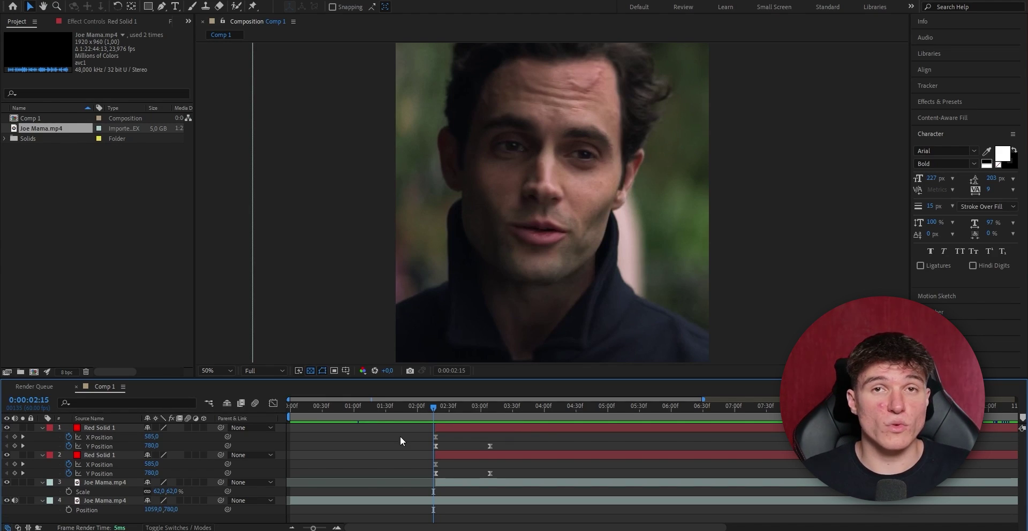
# Shift both solids' Position keyframes so they start at 0:00:02:59 and end at 0:00:03:51.
pyautogui.moveTo(395, 441); pyautogui.dragTo(514, 485)
pyautogui.moveTo(496, 447); pyautogui.dragTo(536, 453)
pyautogui.click(544, 446)
# Preview the line animation from 0:00:02:17.
pyautogui.press('pagedown')
pyautogui.press('pagedown')
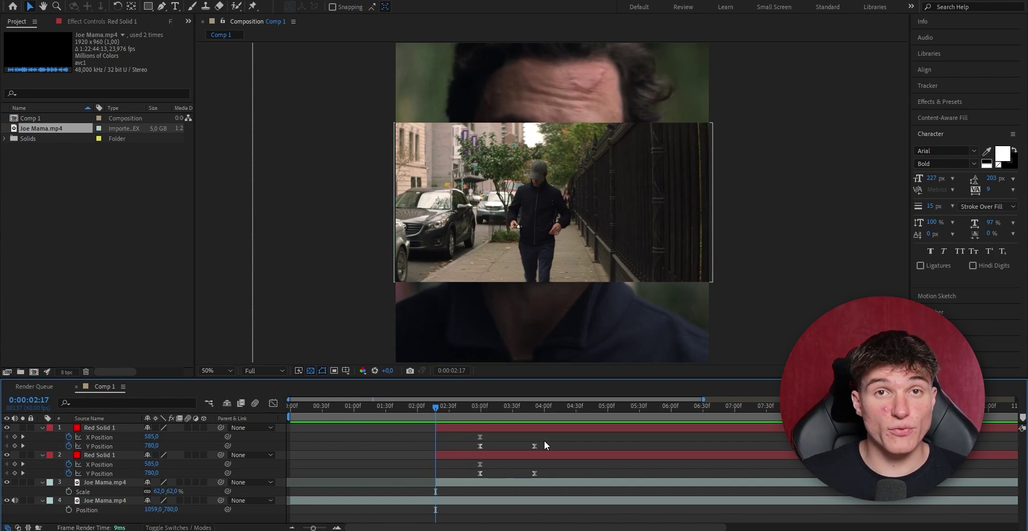
pyautogui.press('space')
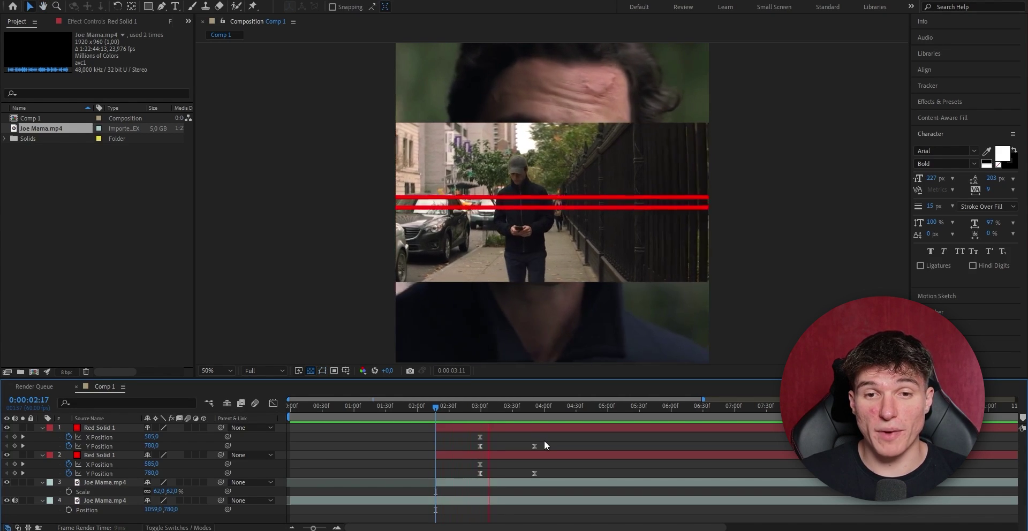
pyautogui.press('space')
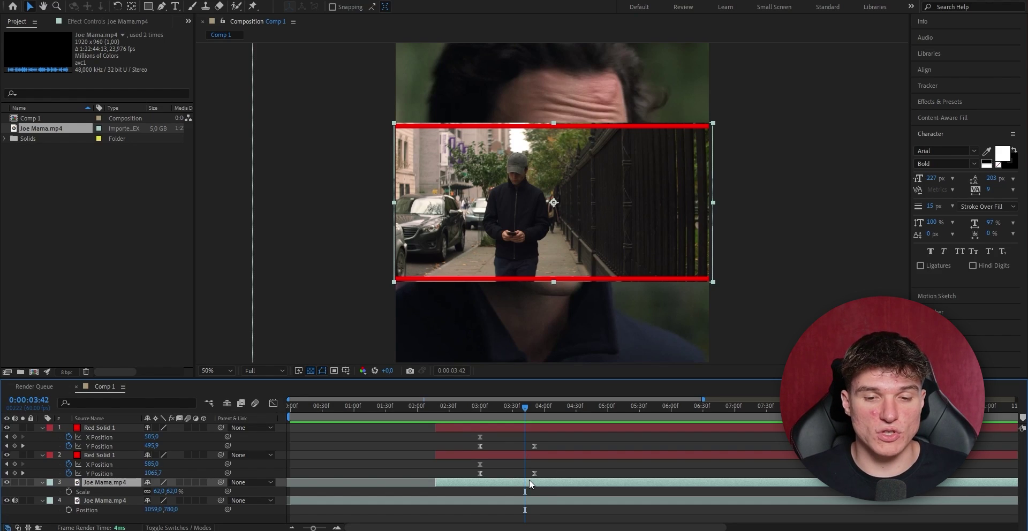
# Duplicate the scaled-down Joe Mama.mp4 layer and show the Proportional Grid in the composition.
pyautogui.hotkey('ctrl', 'd')
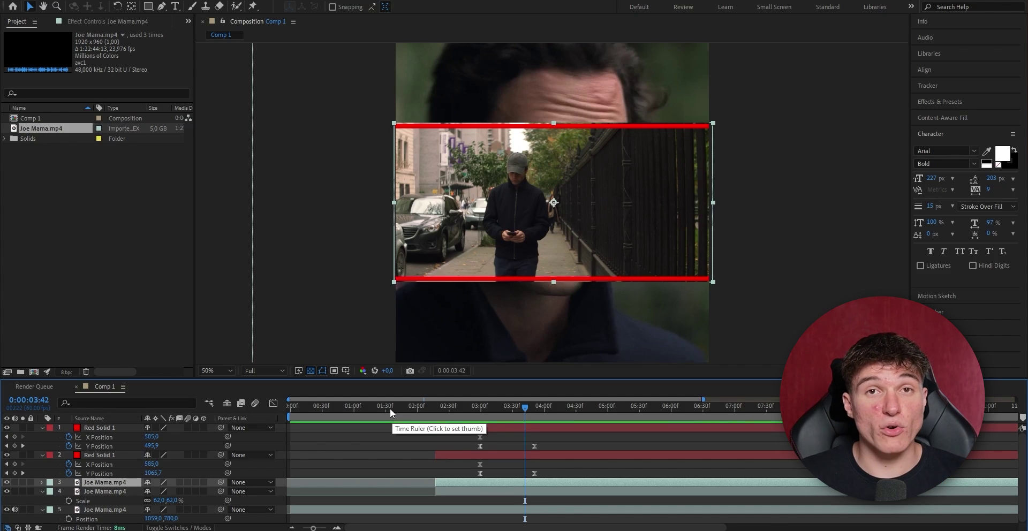
pyautogui.click(345, 370)
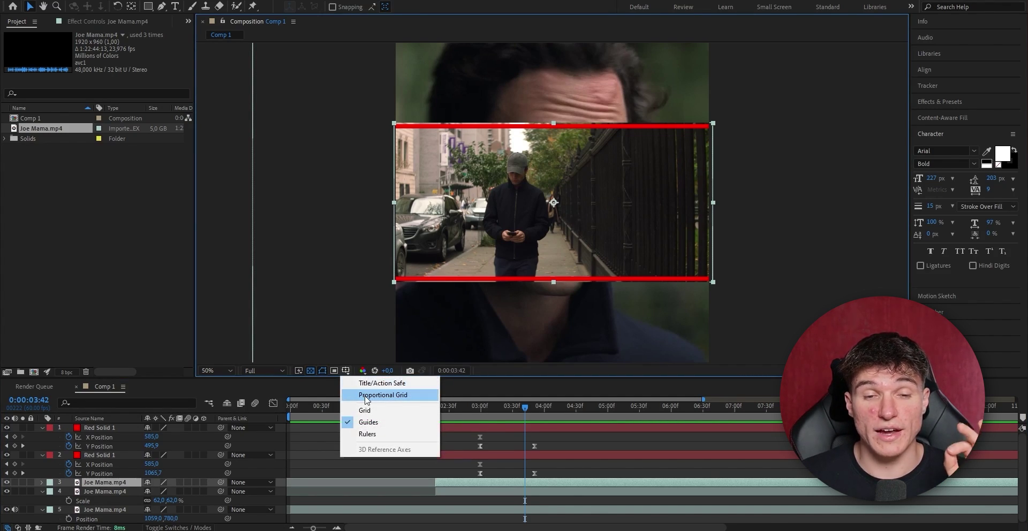
pyautogui.click(365, 395)
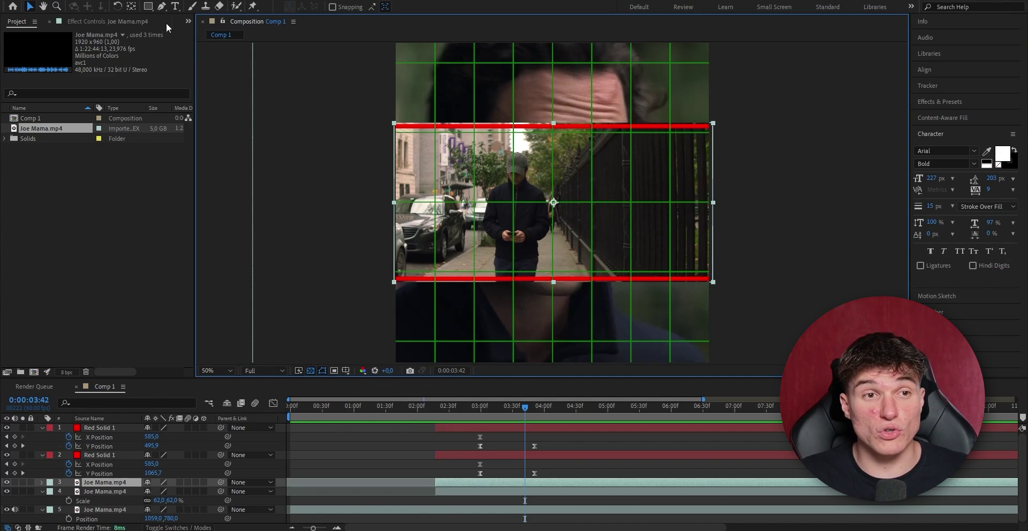
# Mask the top Joe Mama.mp4 copy with a rectangle covering the clip's upper half down to the grid's centre line.
pyautogui.click(148, 6)
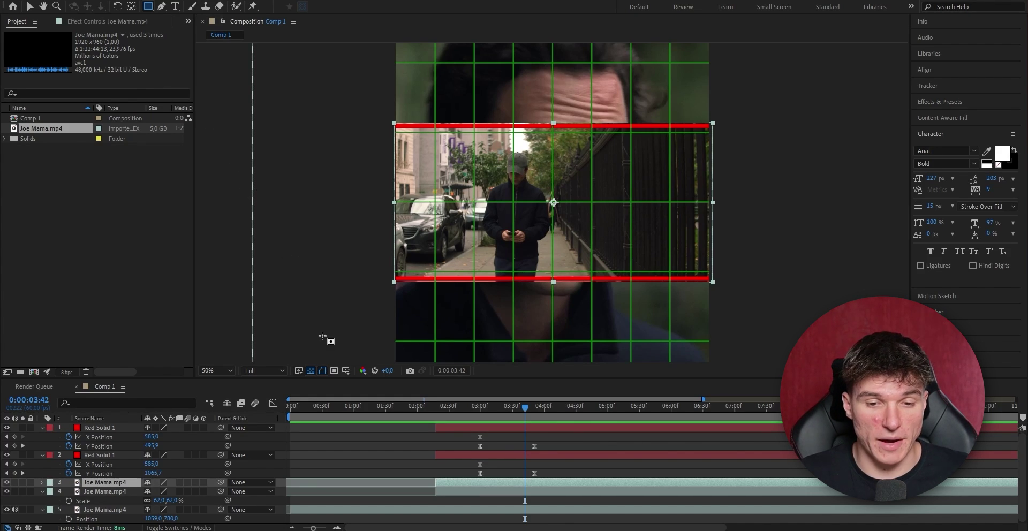
pyautogui.press('/')
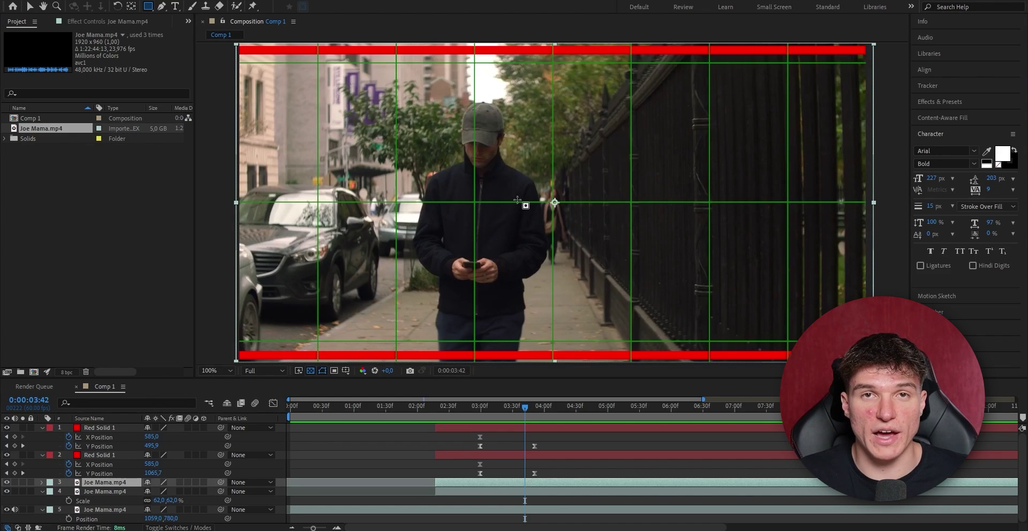
pyautogui.moveTo(233, 202); pyautogui.dragTo(881, 41)
pyautogui.scroll(1, 532, 180)
pyautogui.scroll(1, 532, 179)
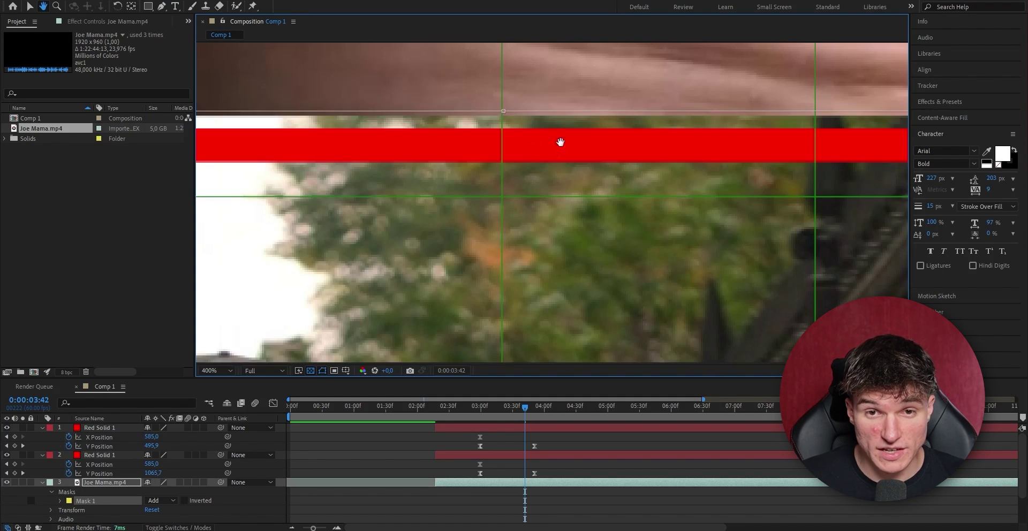
pyautogui.scroll(-1, 513, 116)
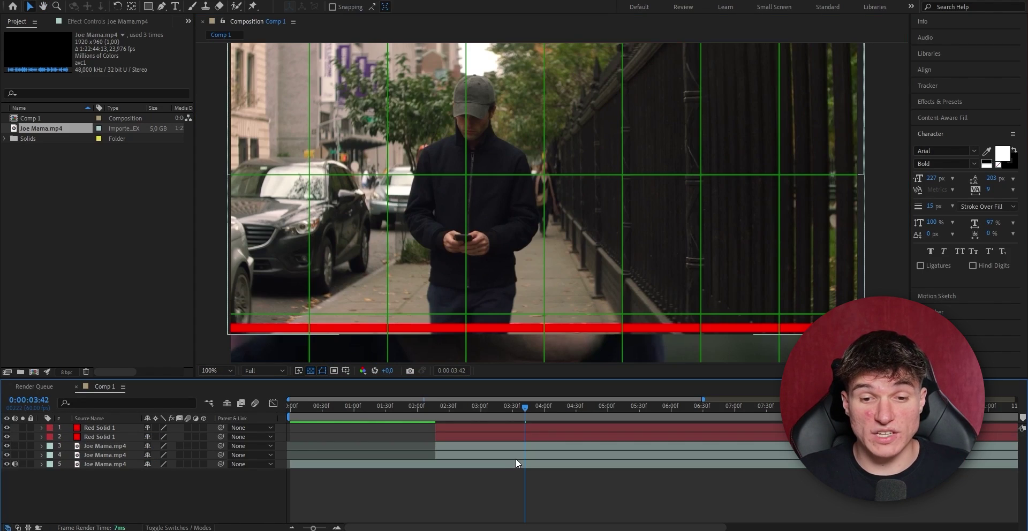
# Mask the other scaled-down Joe Mama.mp4 layer with a rectangle covering the clip's lower half from the centre line.
pyautogui.click(516, 456)
pyautogui.click(148, 7)
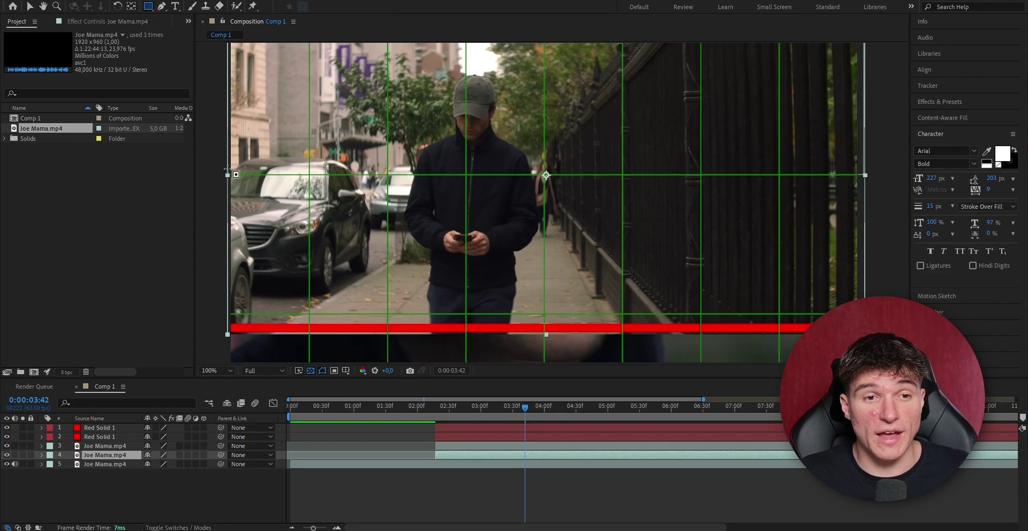
pyautogui.moveTo(222, 175)
pyautogui.mouseDown()
pyautogui.moveTo(679, 264)
pyautogui.moveTo(867, 329)
pyautogui.mouseUp()
pyautogui.press('v')
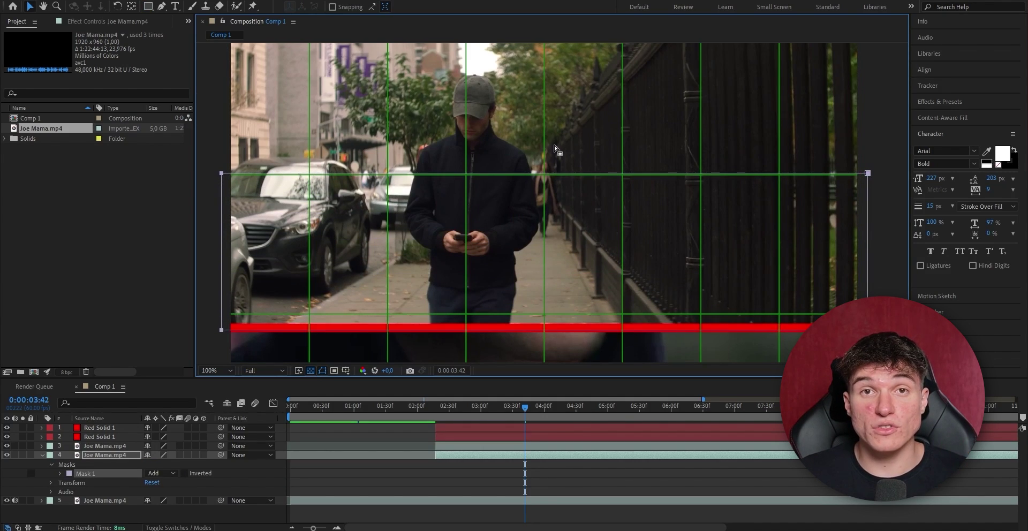
# Align the lower-half mask's upper edge exactly with the grid's horizontal centre line and check the masked halves.
pyautogui.scroll(4, 556, 151)
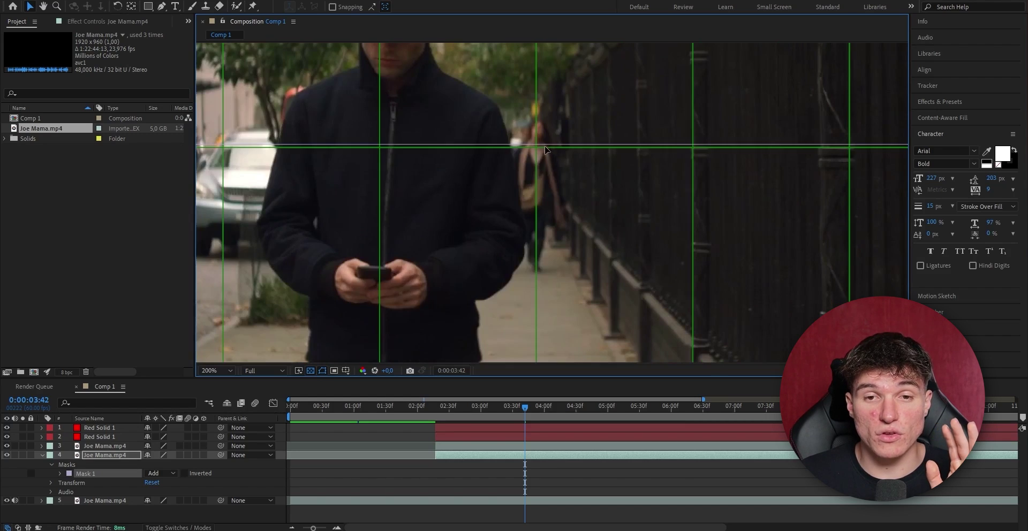
pyautogui.click(523, 86)
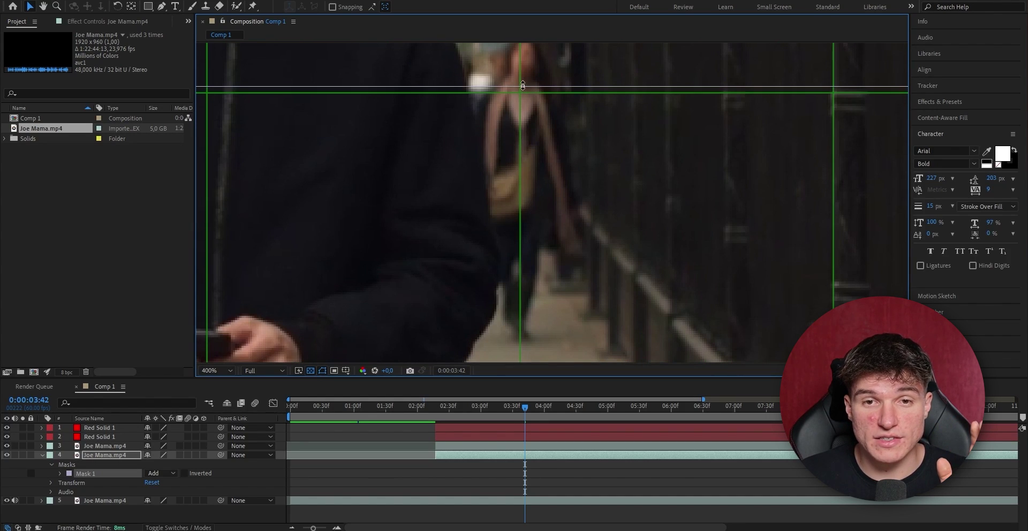
pyautogui.moveTo(523, 86); pyautogui.dragTo(523, 92)
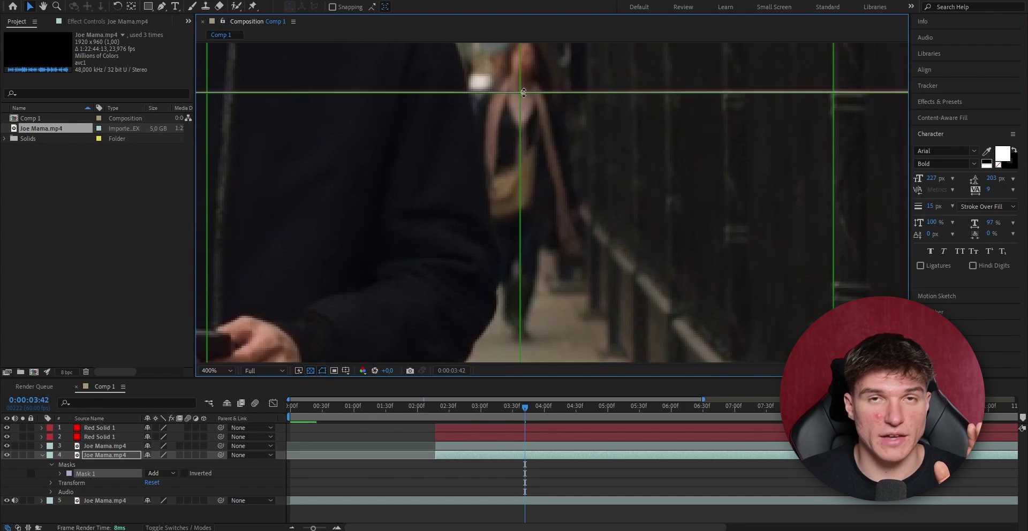
pyautogui.scroll(-5, 521, 85)
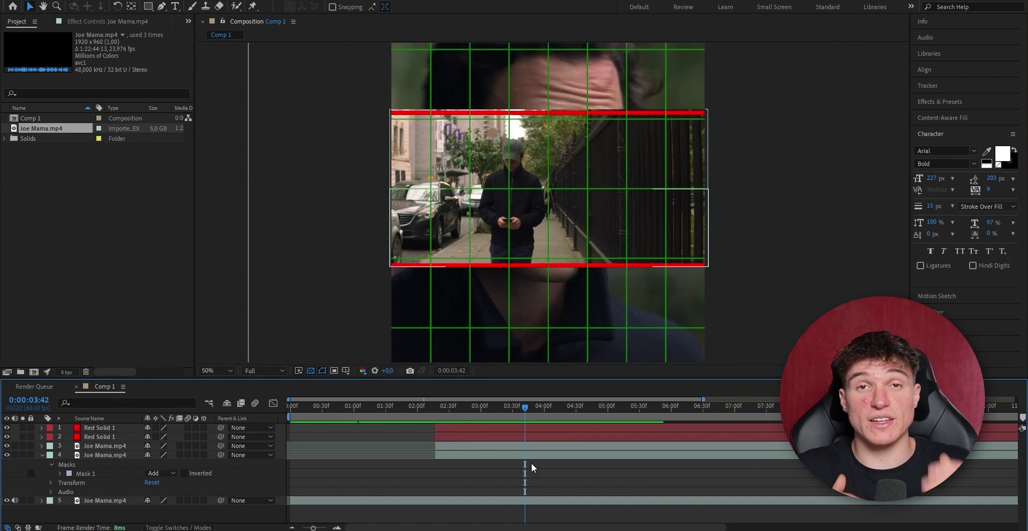
pyautogui.click(7, 446)
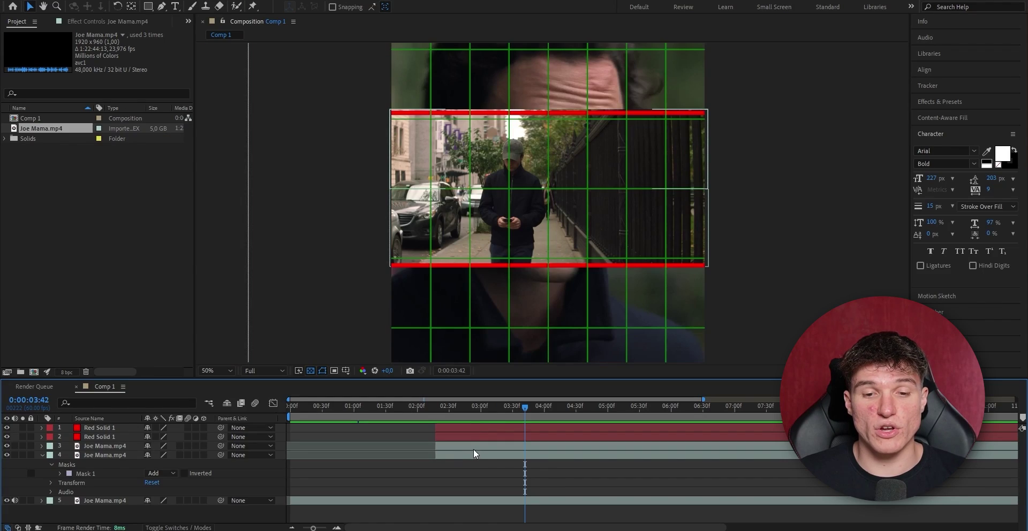
# Keyframe the upper-half clip's Mask Path at 0:00:03:51, where the lower red solid's Position animation ends.
pyautogui.click(480, 447)
pyautogui.press('m')
pyautogui.click(99, 437)
pyautogui.press('u')
pyautogui.click(517, 422)
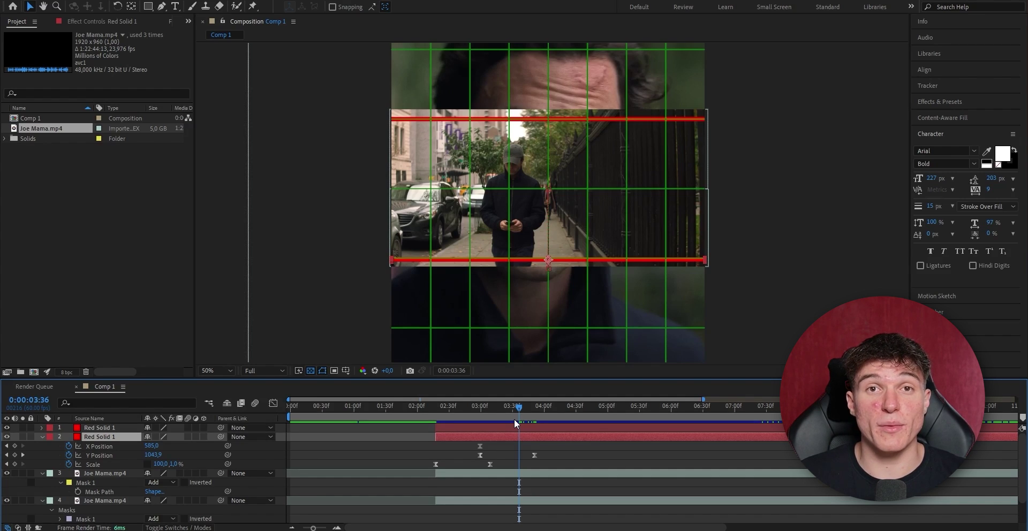
pyautogui.click(534, 416)
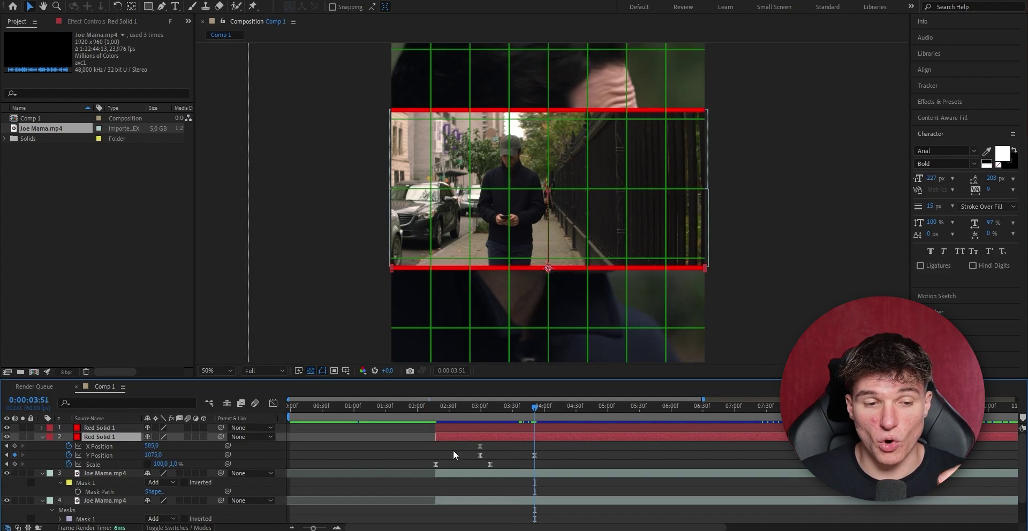
pyautogui.click(77, 491)
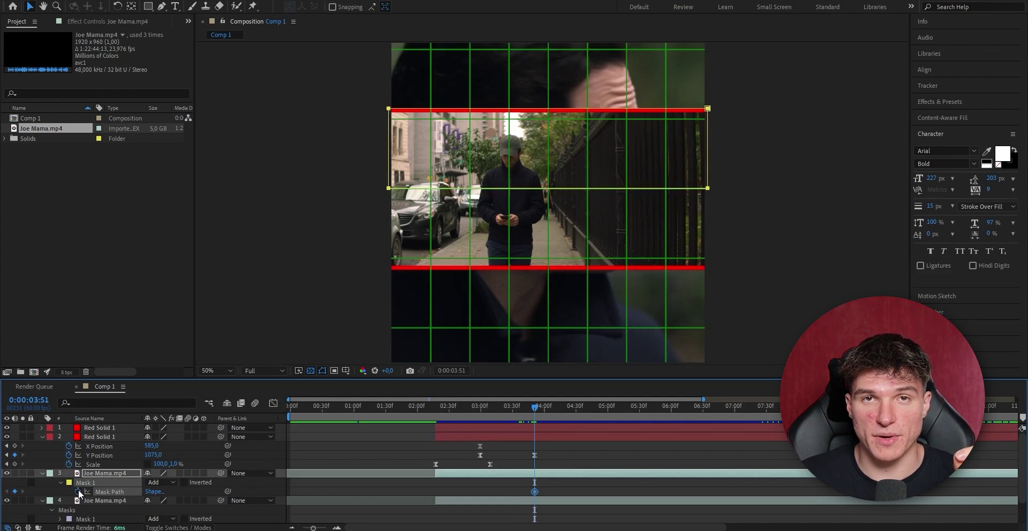
# Collapse the upper-half mask onto the red line at 0:00:02:59 by lowering its upper edge to the centre.
pyautogui.click(479, 407)
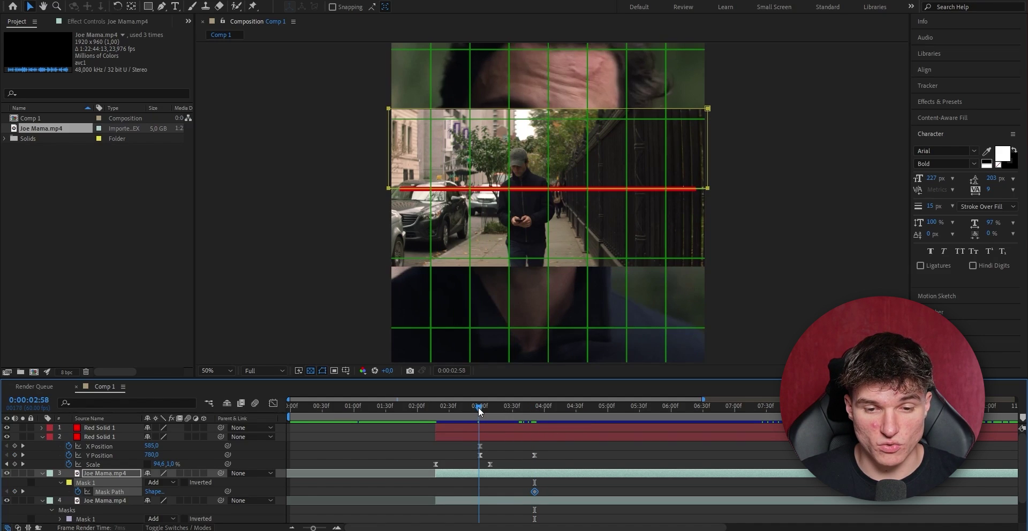
pyautogui.press('h')
pyautogui.scroll(2, 525, 105)
pyautogui.press('v')
pyautogui.doubleClick(516, 109)
pyautogui.moveTo(536, 108); pyautogui.dragTo(526, 269)
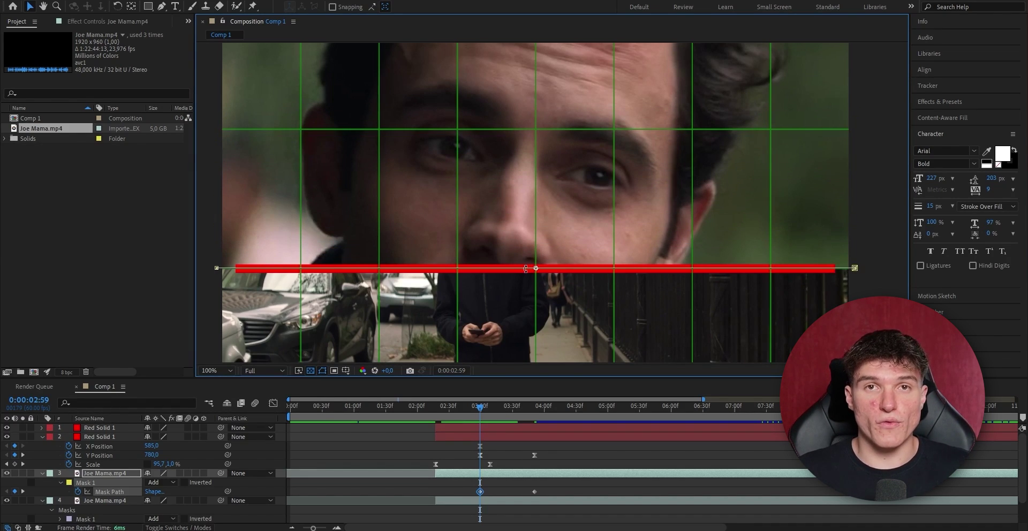
pyautogui.press(',')
# Reveal the lower-half clip's Mask Path and keyframe it at 0:00:03:51.
pyautogui.click(520, 500)
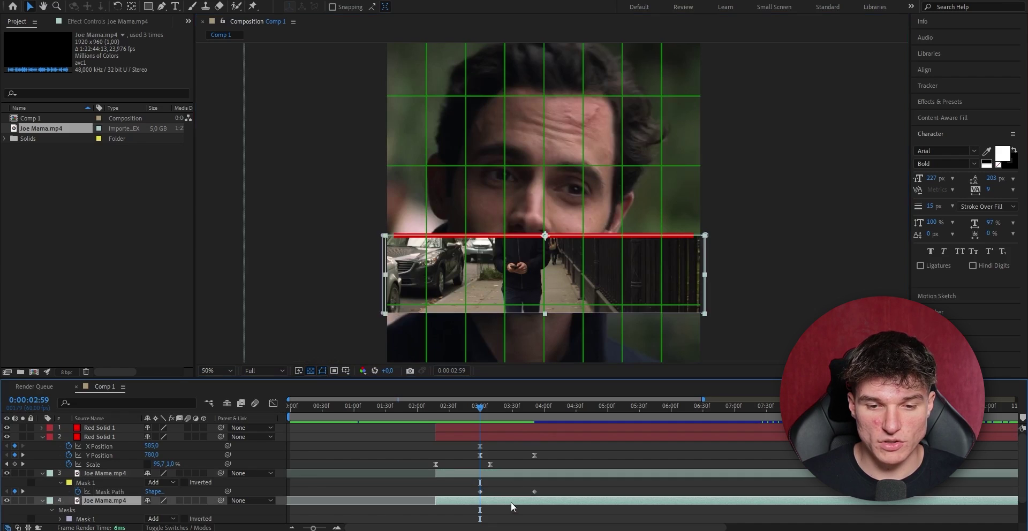
pyautogui.press('m')
pyautogui.scroll(-1, 513, 413)
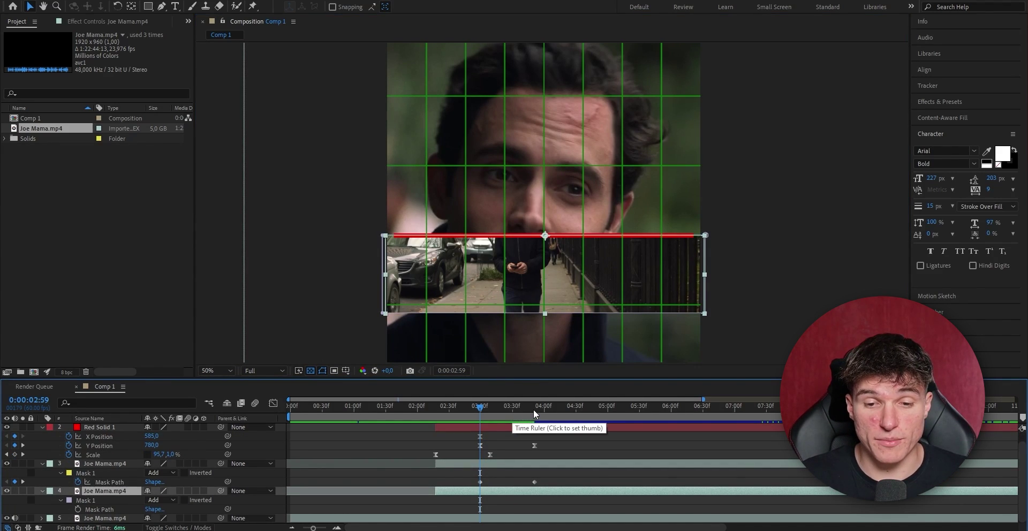
pyautogui.click(533, 413)
pyautogui.click(78, 509)
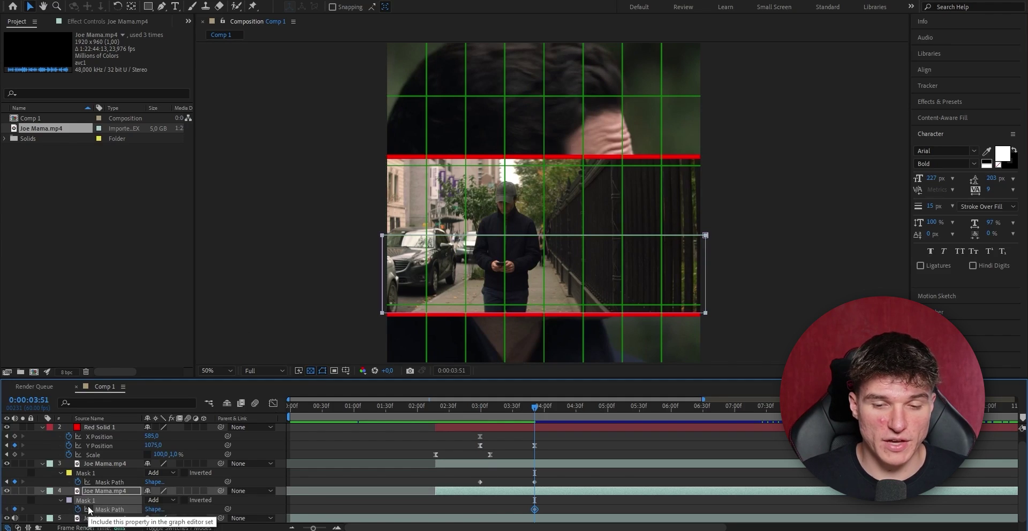
# Collapse the lower-half mask onto the red line at 0:00:02:59 by raising its lower edge to the centre.
pyautogui.click(480, 407)
pyautogui.doubleClick(540, 318)
pyautogui.moveTo(541, 312); pyautogui.dragTo(540, 240)
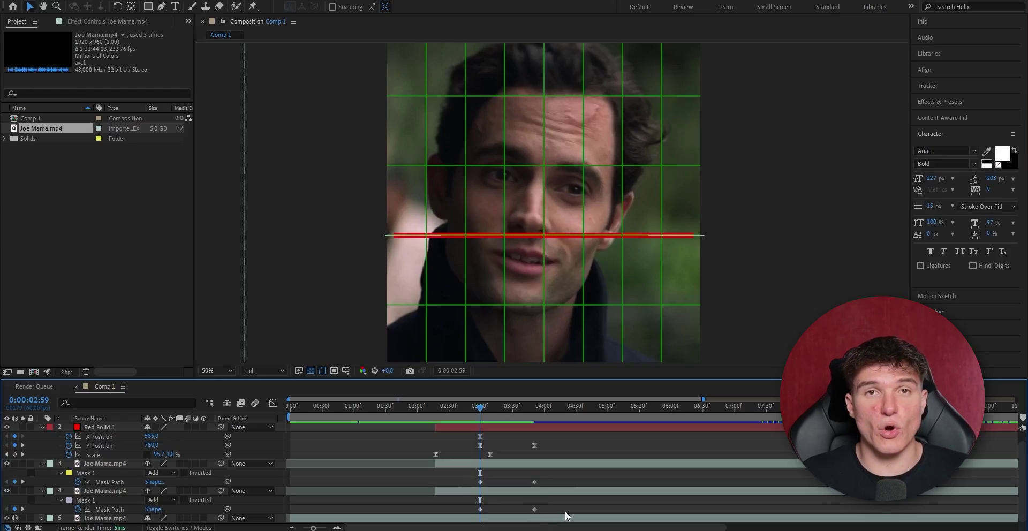
# Apply Easy Ease to the Mask Path keyframes of both clip halves and open their speed graph.
pyautogui.moveTo(566, 517); pyautogui.dragTo(466, 475)
pyautogui.rightClick(480, 483)
pyautogui.moveTo(541, 472)
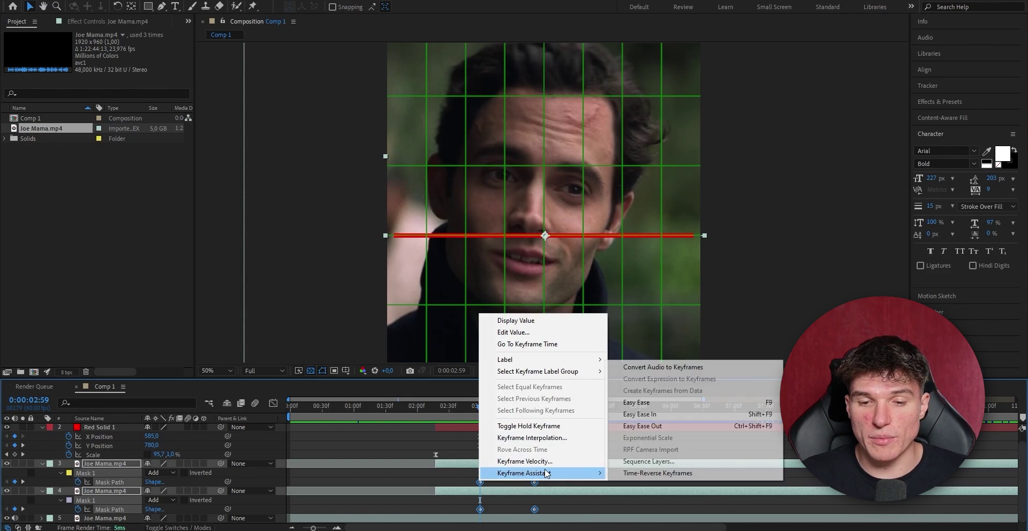
pyautogui.click(653, 404)
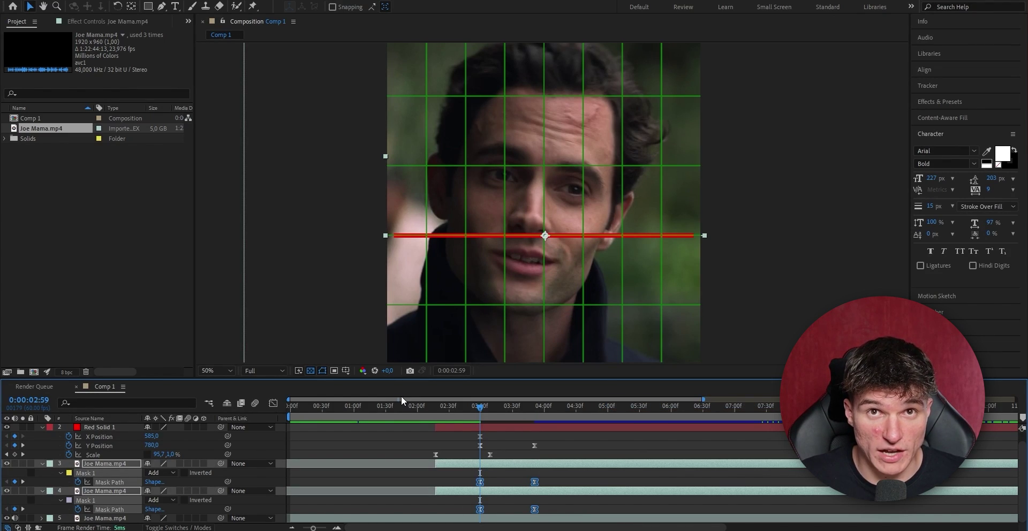
pyautogui.click(275, 404)
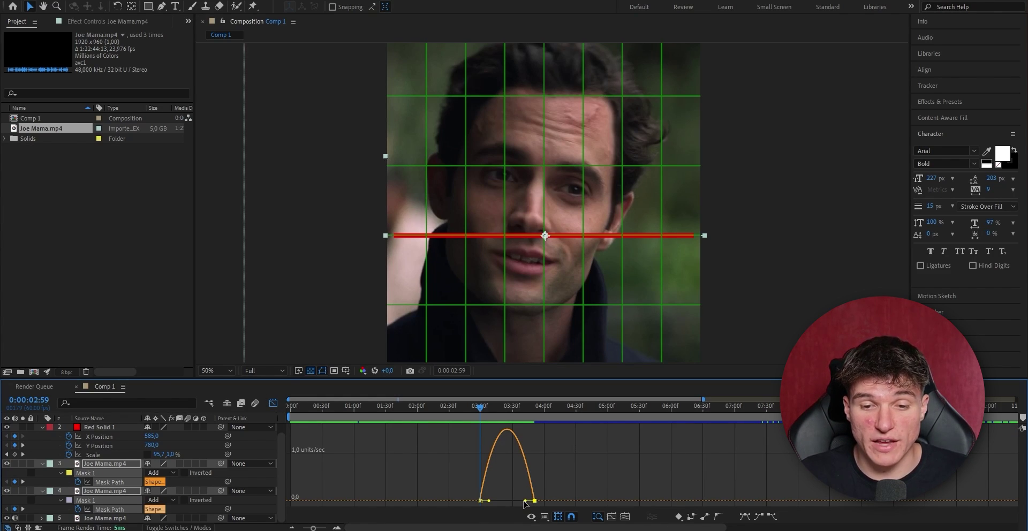
# Lengthen the incoming ease of the final Mask Path keyframes so the reveal speed peaks earlier and tapers off longer.
pyautogui.moveTo(525, 502); pyautogui.dragTo(509, 495)
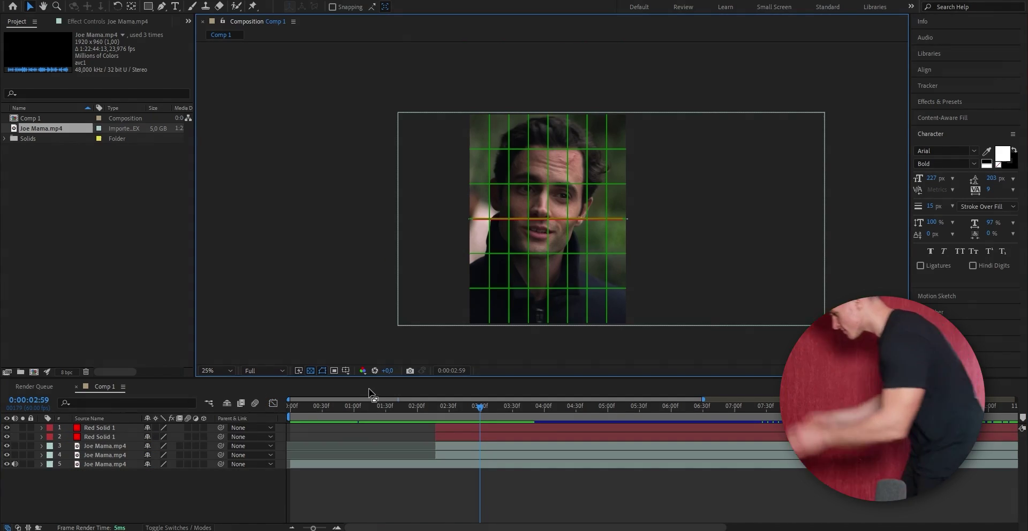
# Hide the proportional grid and preview the transition from 0:00:01:29.
pyautogui.click(345, 370)
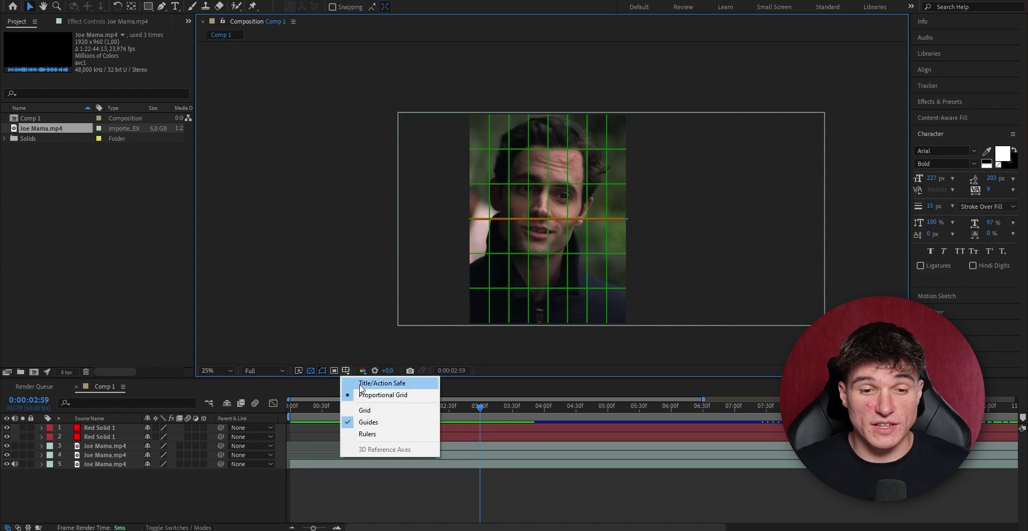
pyautogui.click(383, 394)
pyautogui.click(377, 413)
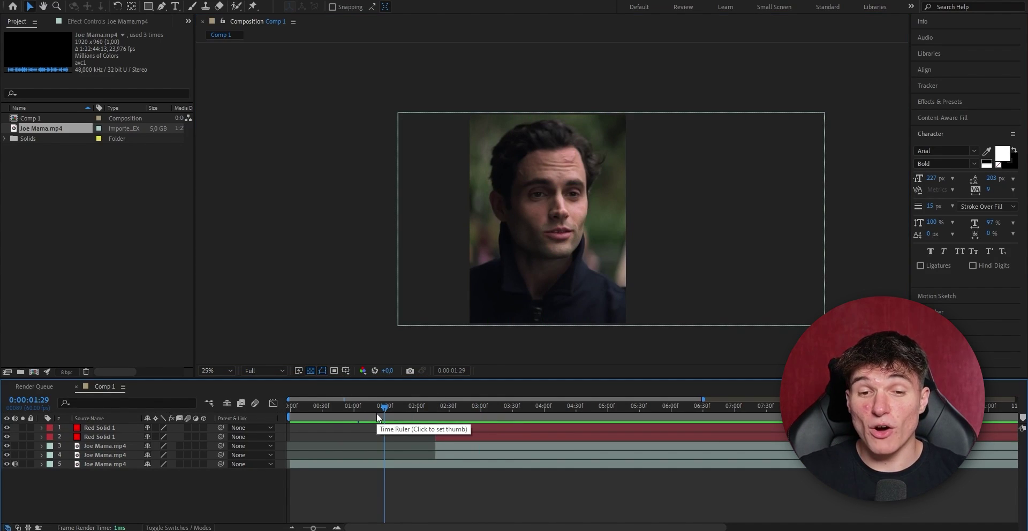
pyautogui.press('space')
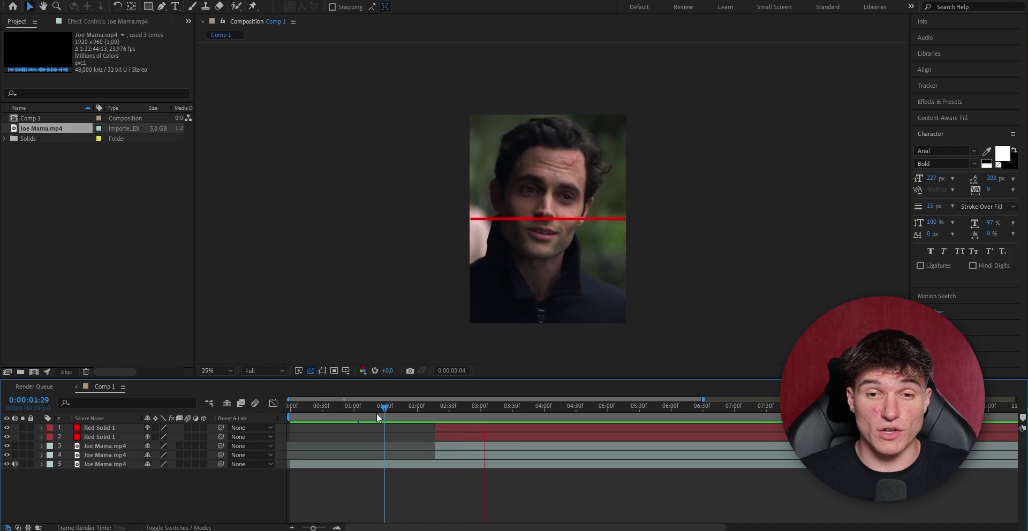
pyautogui.press('space')
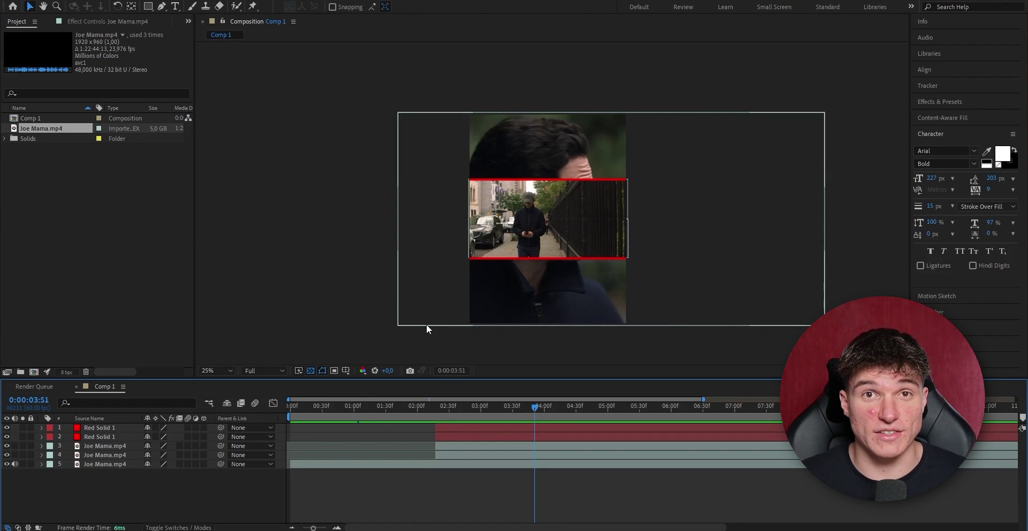
# Duplicate both Red Solid 1 line layers.
pyautogui.click(458, 432)
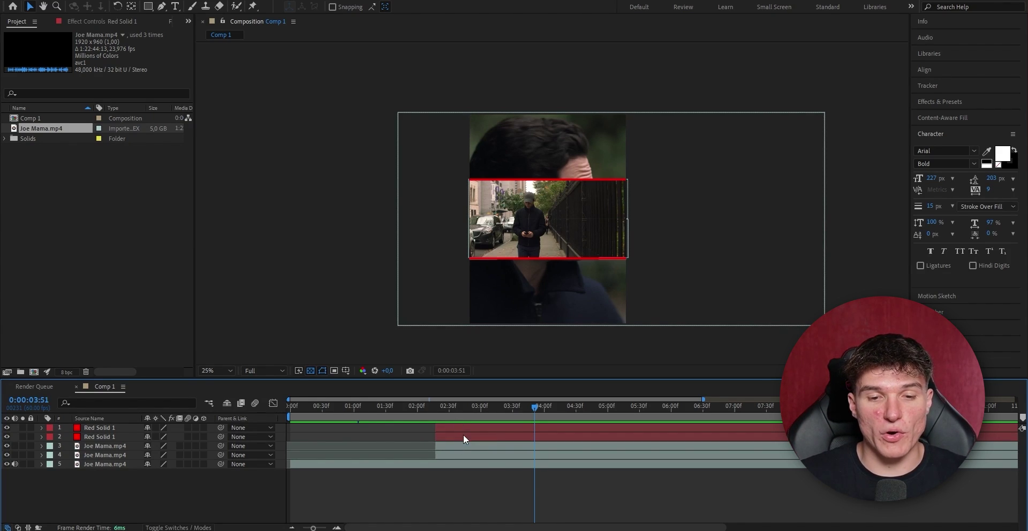
pyautogui.click(463, 436)
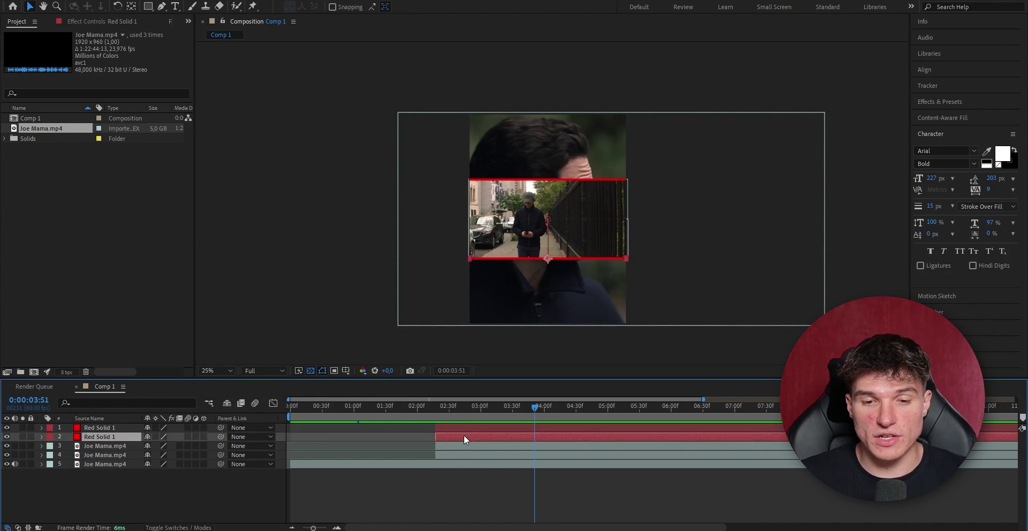
pyautogui.hotkey('ctrl', 'd')
pyautogui.click(516, 427)
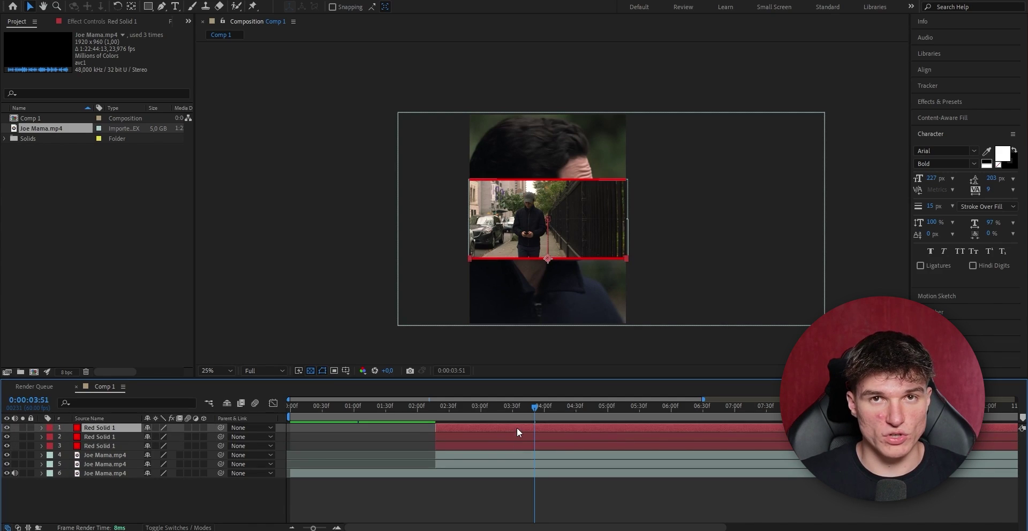
pyautogui.hotkey('ctrl', 'd')
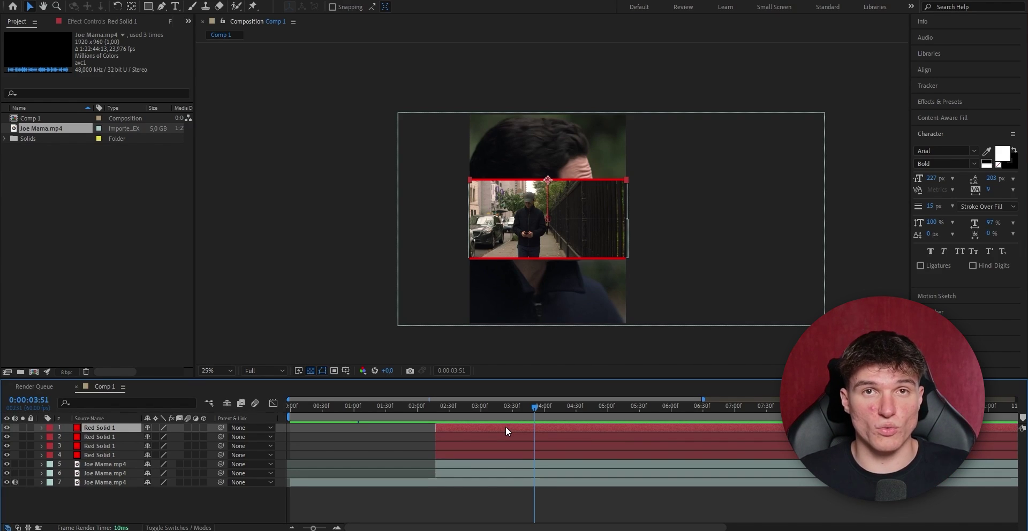
# Pre-compose the duplicated upper red line as Red Solid 1 Comp 1, moving all attributes into the new composition.
pyautogui.rightClick(506, 426)
pyautogui.click(548, 358)
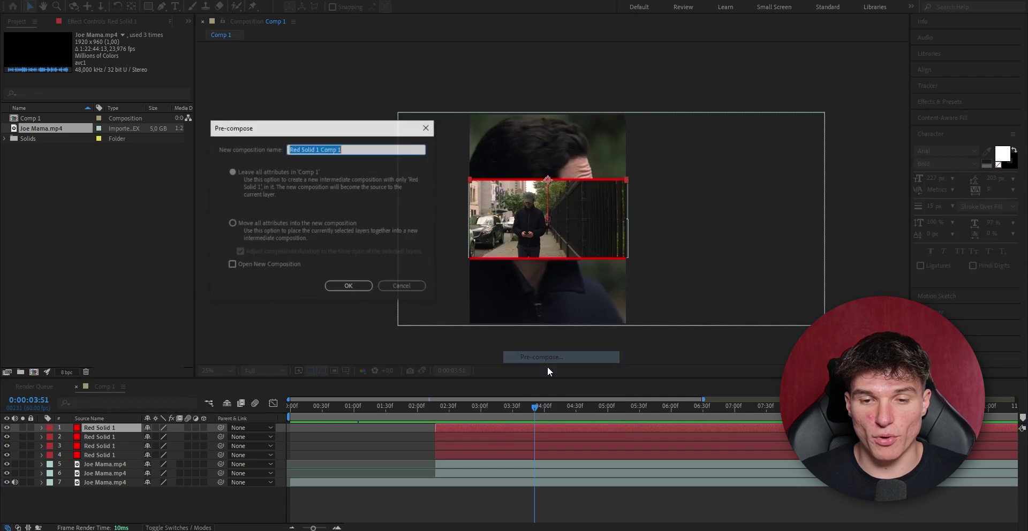
pyautogui.click(233, 224)
pyautogui.click(339, 285)
pyautogui.hotkey('ctrl', 'shift', 'a')
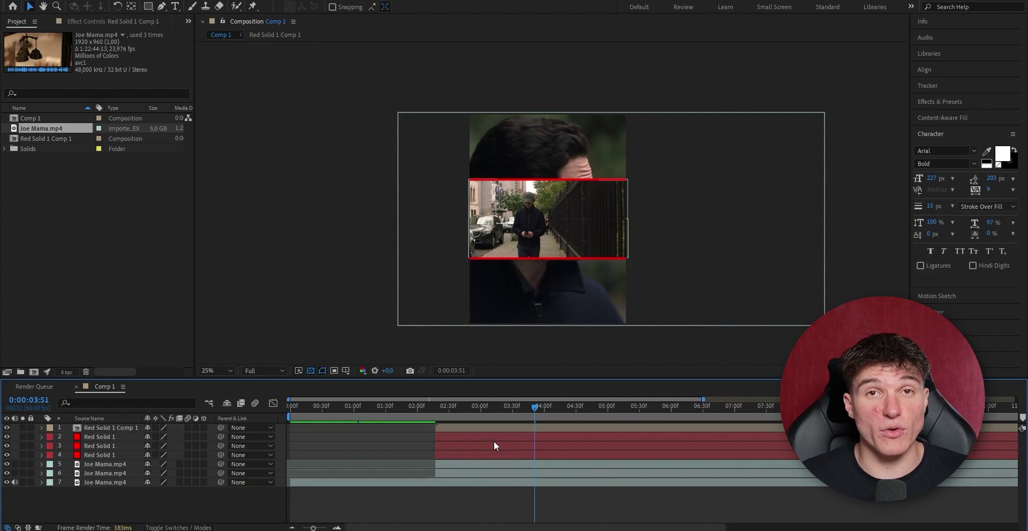
# Pre-compose the duplicated lower red line as Red Solid 1 Comp 2, moving all attributes into the new composition.
pyautogui.click(493, 445)
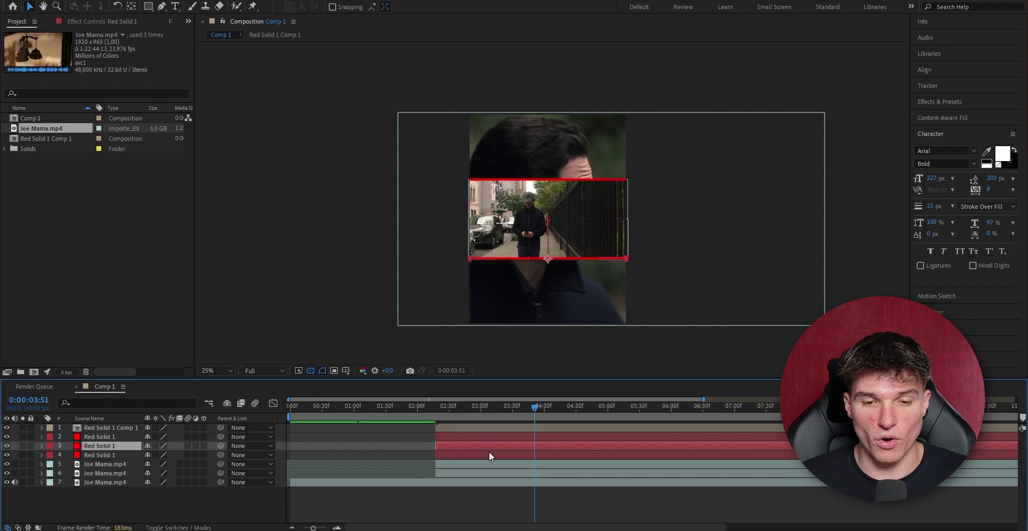
pyautogui.rightClick(489, 451)
pyautogui.click(530, 399)
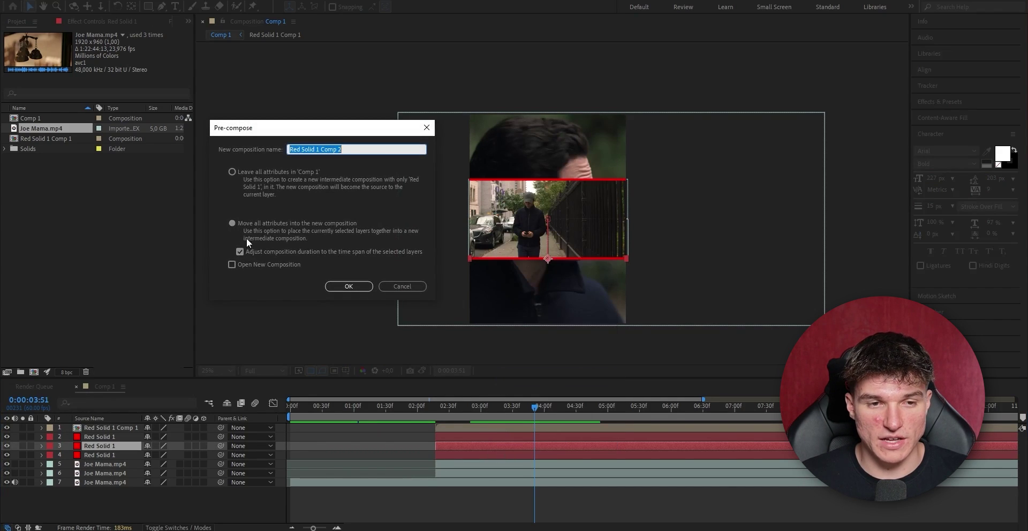
pyautogui.click(346, 285)
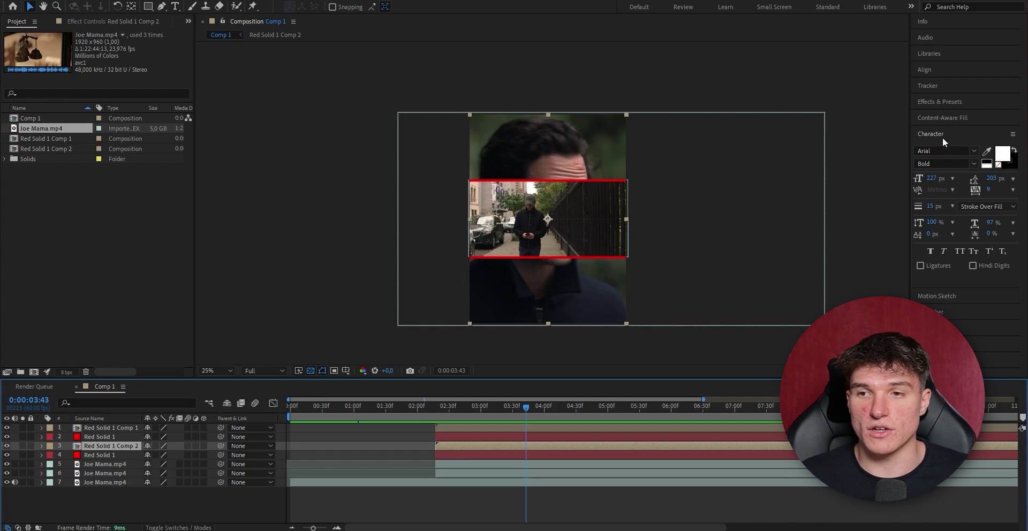
# Find the Turbulent Displace effect and apply it to the Red Solid 1 Comp 1 layer.
pyautogui.click(942, 103)
pyautogui.click(949, 117)
pyautogui.write('tu')
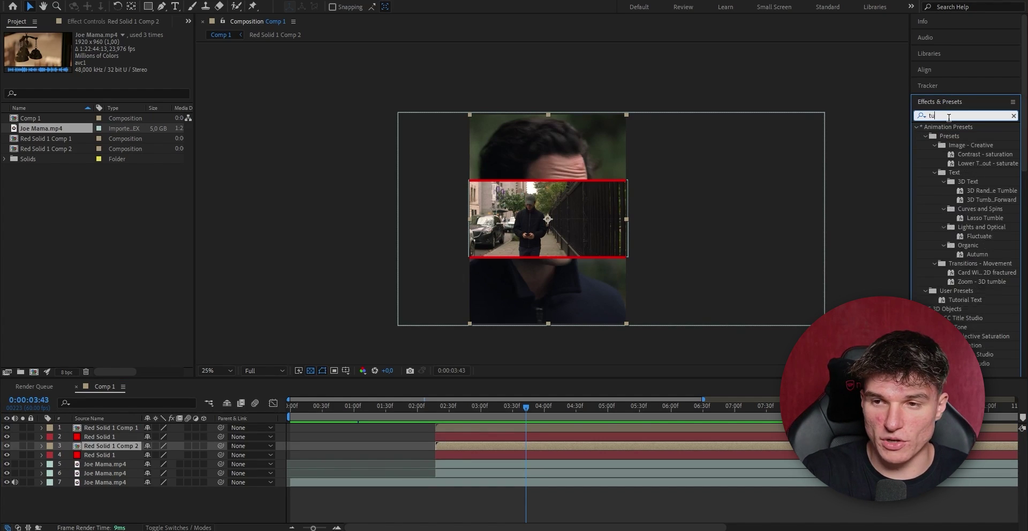
pyautogui.write('rbule')
pyautogui.moveTo(964, 154); pyautogui.dragTo(504, 429)
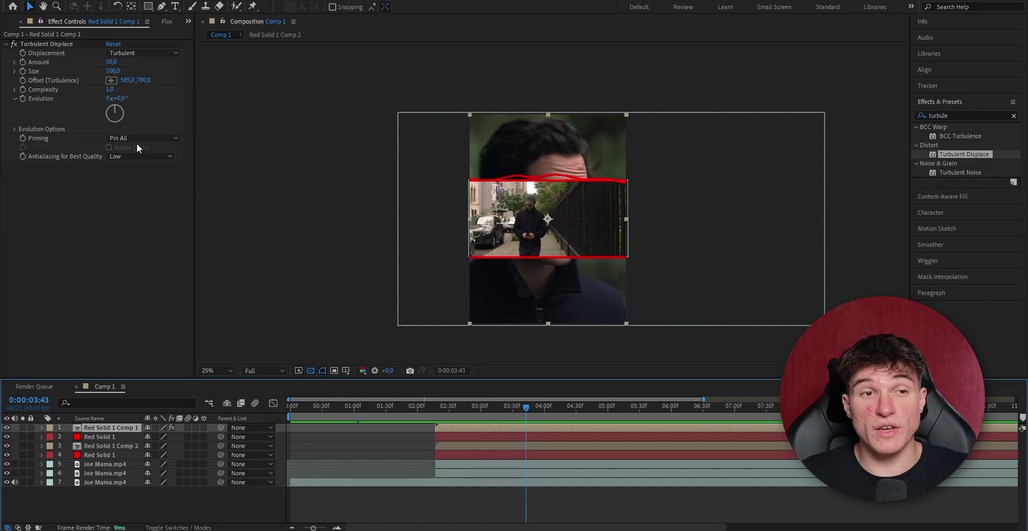
# Set Turbulent Displace to amount 200 and size 5, and copy the effect to the Red Solid 1 Comp 2 layer.
pyautogui.click(111, 62)
pyautogui.write('200')
pyautogui.press('Return')
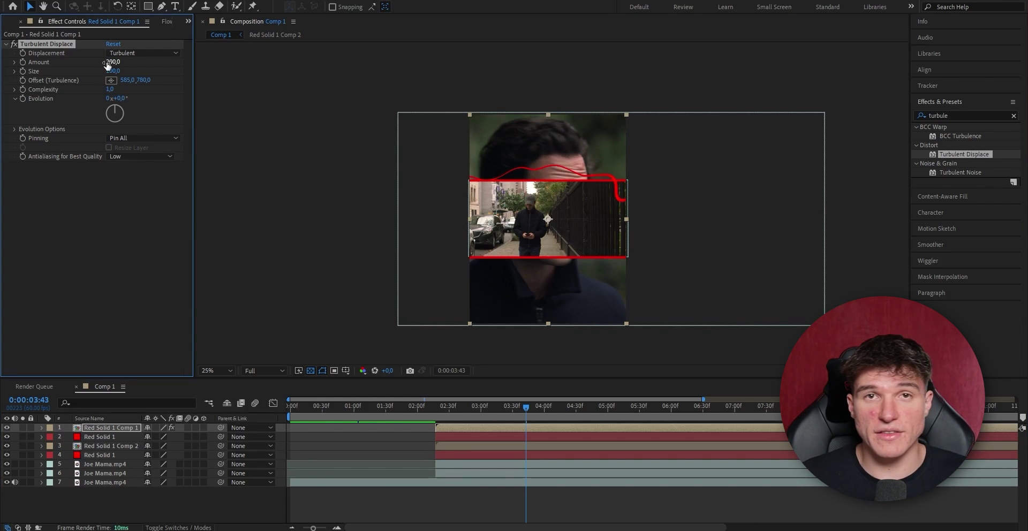
pyautogui.click(113, 71)
pyautogui.write('5')
pyautogui.press('Return')
pyautogui.scroll(1, 547, 184)
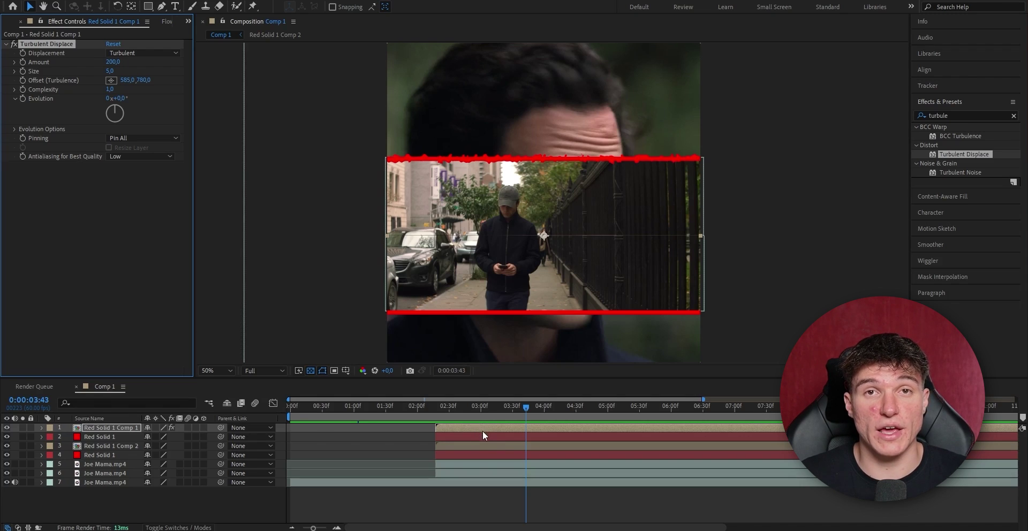
pyautogui.click(502, 444)
pyautogui.hotkey('ctrl', 'v')
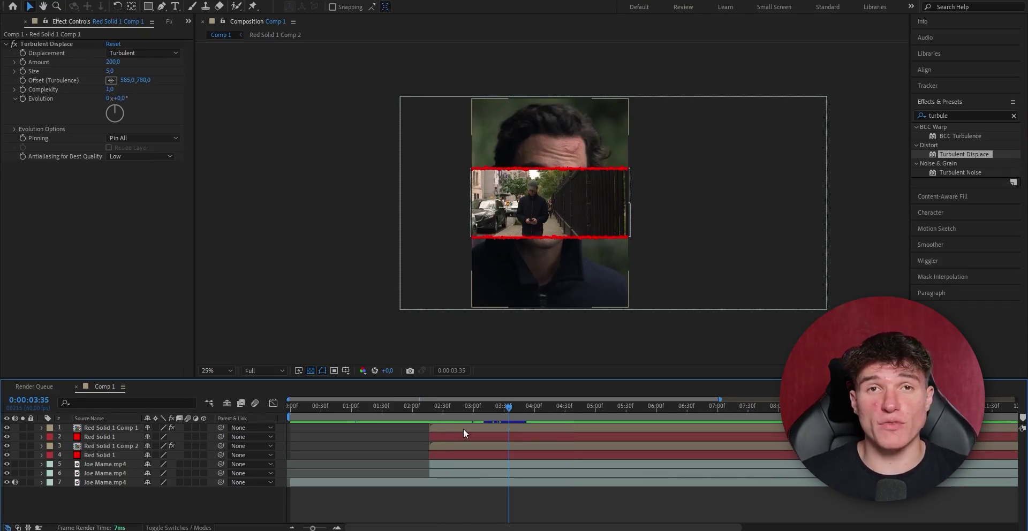
# Pre-compose all four red line layers together as Pre-comp 1.
pyautogui.moveTo(463, 428); pyautogui.dragTo(467, 445)
pyautogui.rightClick(467, 446)
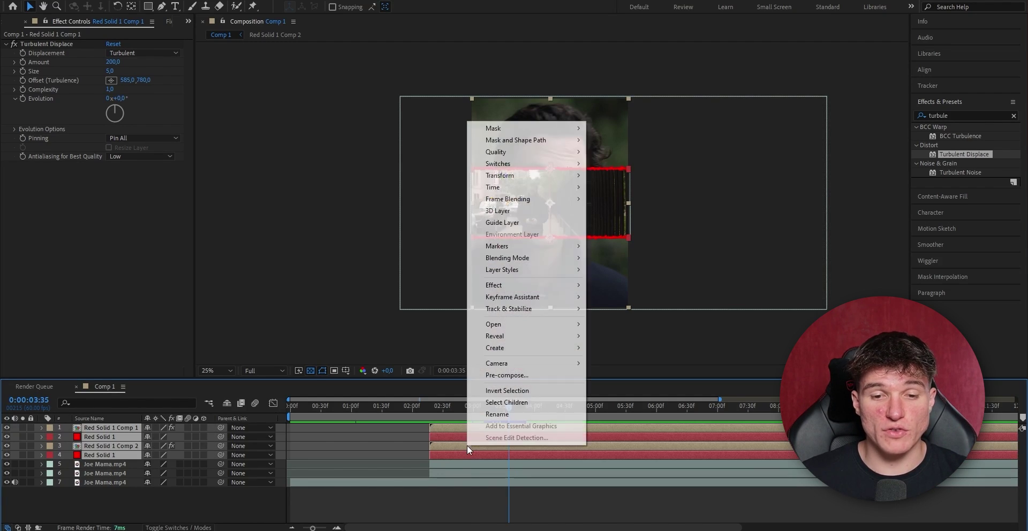
pyautogui.click(504, 375)
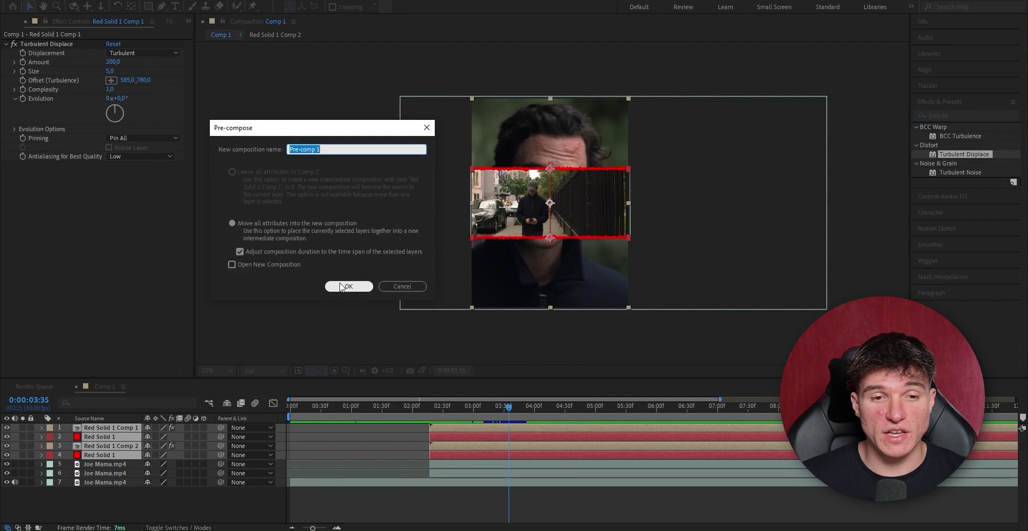
pyautogui.click(343, 286)
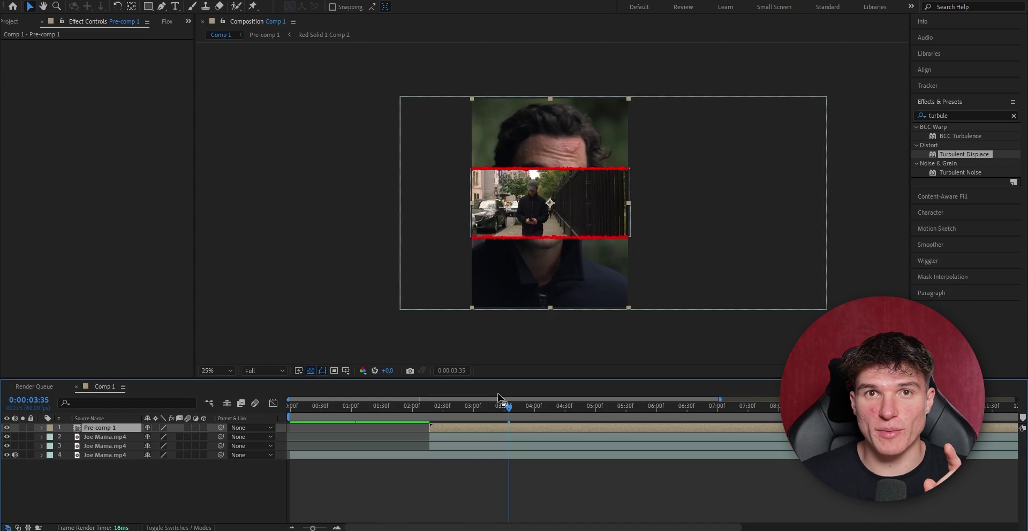
# Apply Deep Glow to Pre-comp 1 with a radius of 300 and an exposure of 0.30.
pyautogui.doubleClick(955, 116)
pyautogui.write('deep gl')
pyautogui.moveTo(941, 136); pyautogui.dragTo(467, 428)
pyautogui.click(114, 62)
pyautogui.write('300')
pyautogui.press('Return')
pyautogui.click(114, 71)
pyautogui.press('Return')
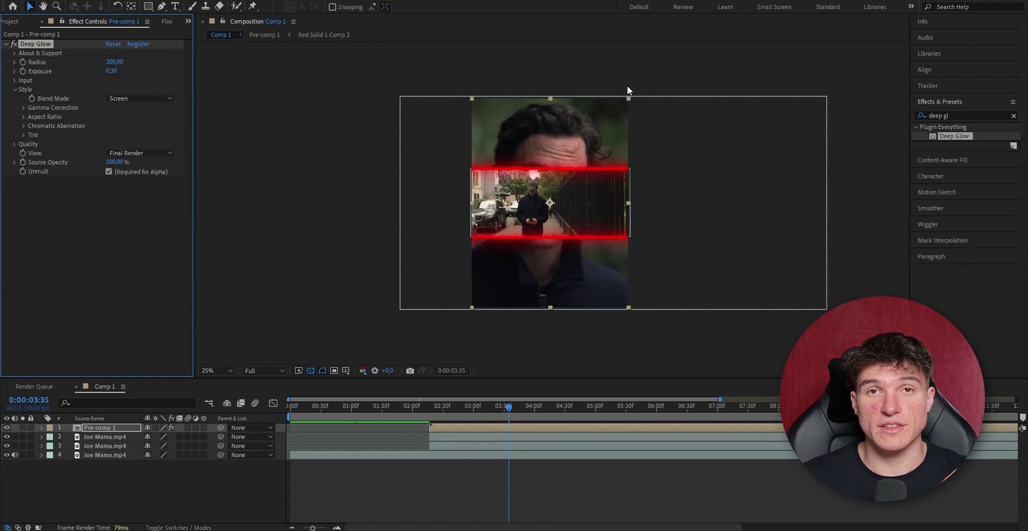
# Add a Drop Shadow to Pre-comp 1 with opacity 100%, distance 10 and softness 15.
pyautogui.doubleClick(888, 111)
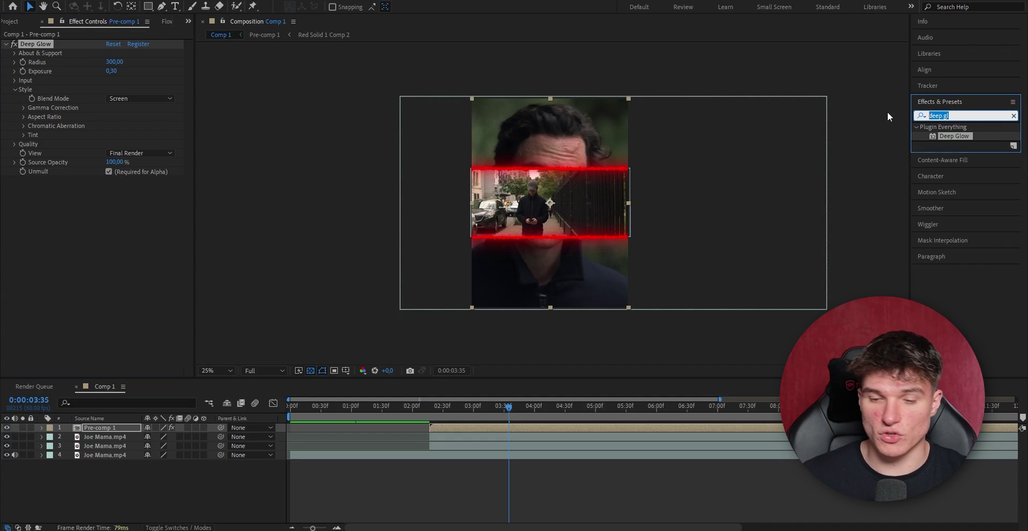
pyautogui.write('drop s')
pyautogui.moveTo(966, 191); pyautogui.dragTo(554, 428)
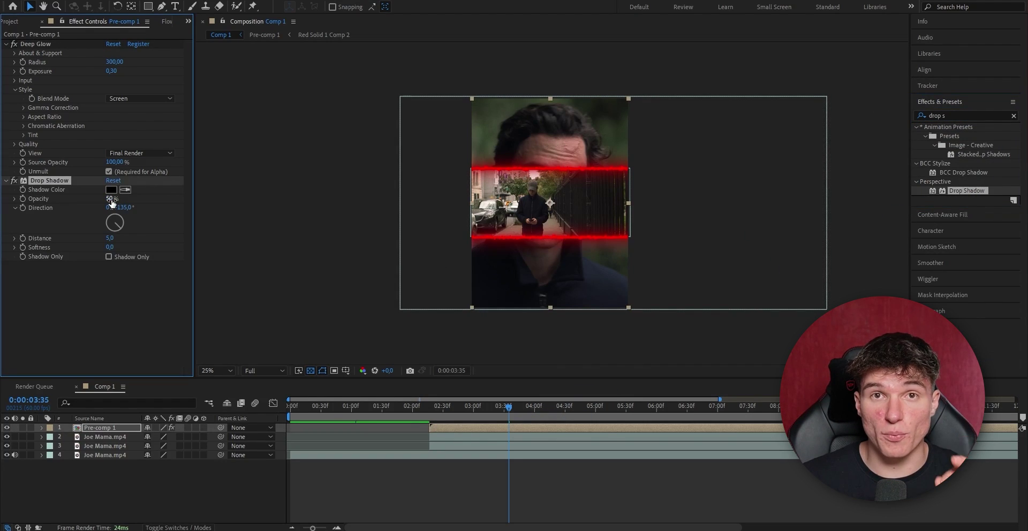
pyautogui.moveTo(112, 202); pyautogui.dragTo(193, 196)
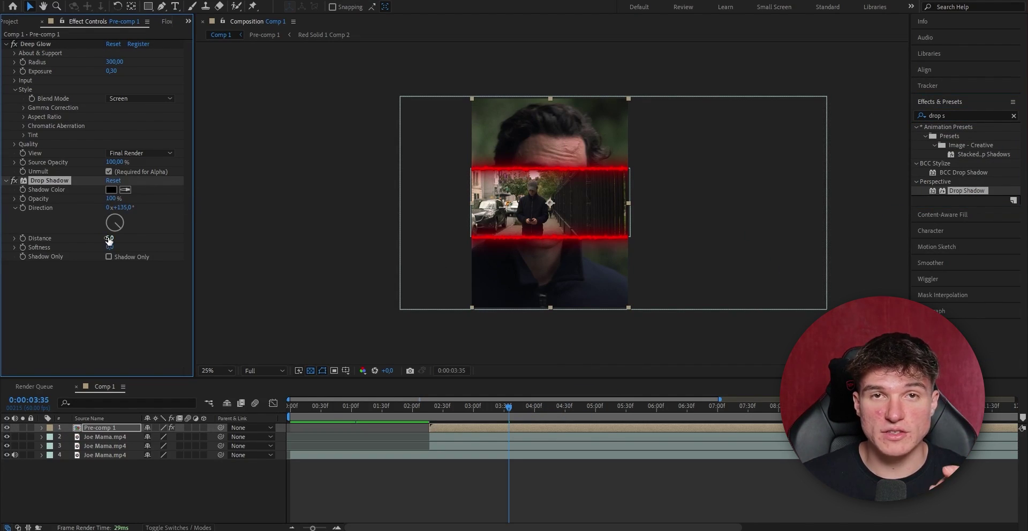
pyautogui.moveTo(109, 246); pyautogui.dragTo(114, 247)
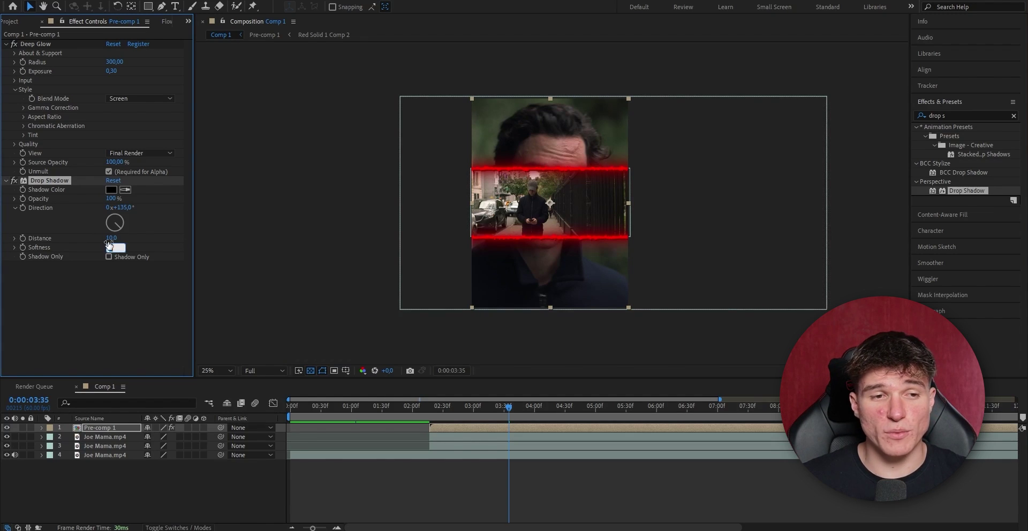
# Add Bevel Alpha to Pre-comp 1 above Deep Glow and set its edge thickness to 4.
pyautogui.click(953, 116)
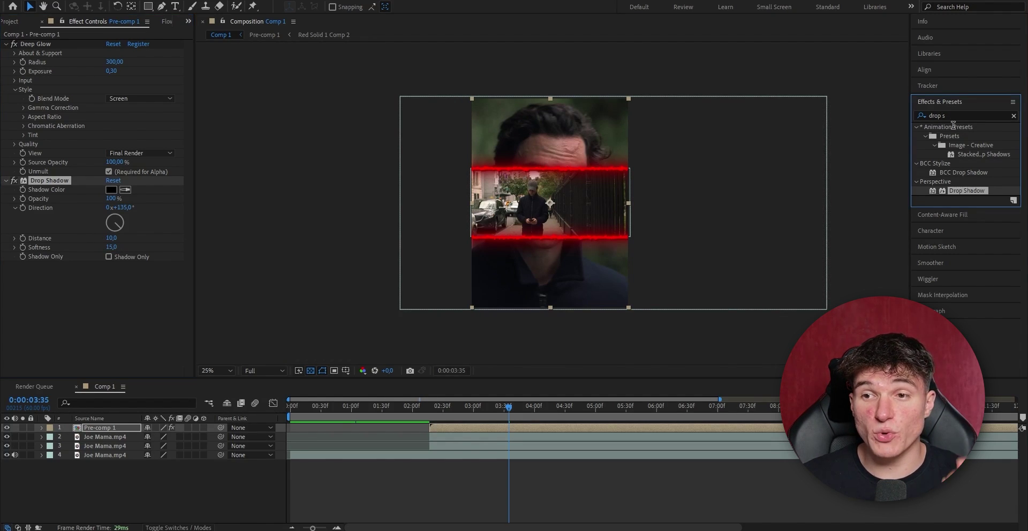
pyautogui.moveTo(953, 114); pyautogui.dragTo(917, 107)
pyautogui.write('bevel al')
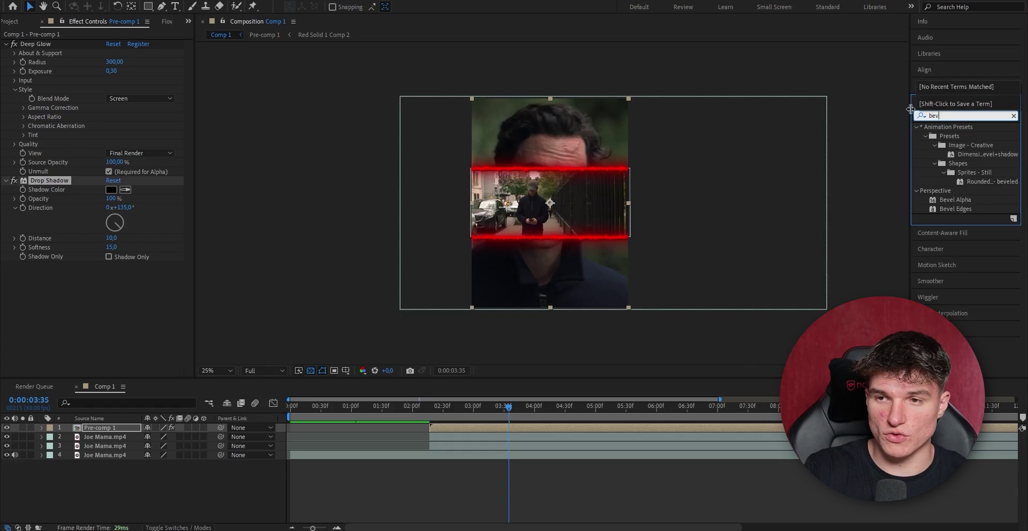
pyautogui.doubleClick(955, 137)
pyautogui.moveTo(955, 137)
pyautogui.mouseDown()
pyautogui.moveTo(310, 92)
pyautogui.moveTo(93, 47)
pyautogui.mouseUp()
pyautogui.click(114, 53)
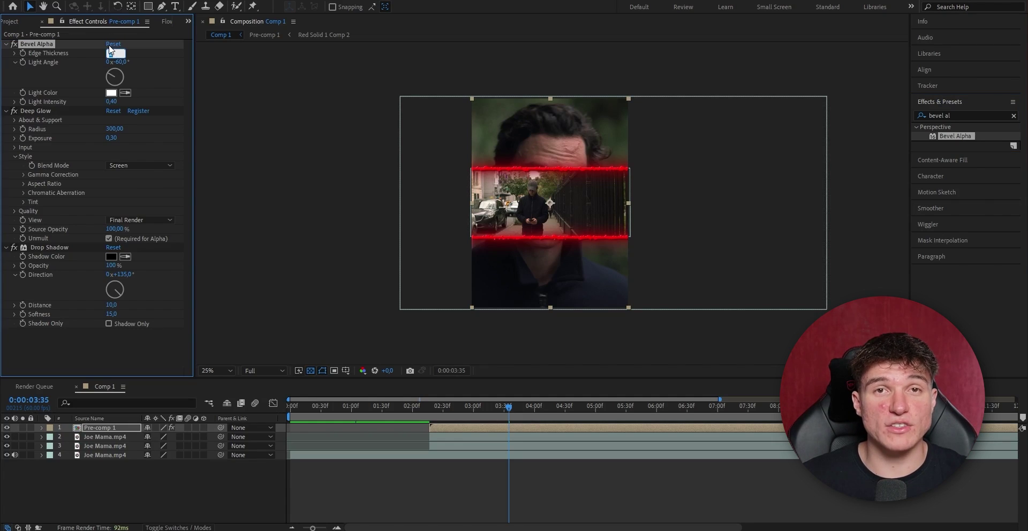
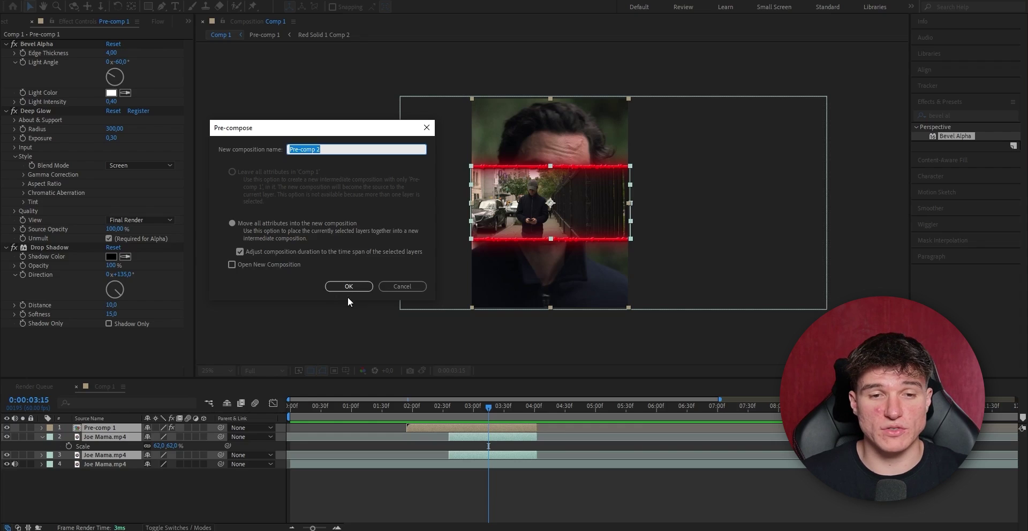
# Pre-compose Pre-comp 1 and both masked clip halves together as Pre-comp 2, moving all attributes.
pyautogui.click(349, 288)
# Animate Pre-comp 2's scale from 100% at 0:00:02:42 to 110% at 0:00:03:13.
pyautogui.press('r')
pyautogui.click(455, 410)
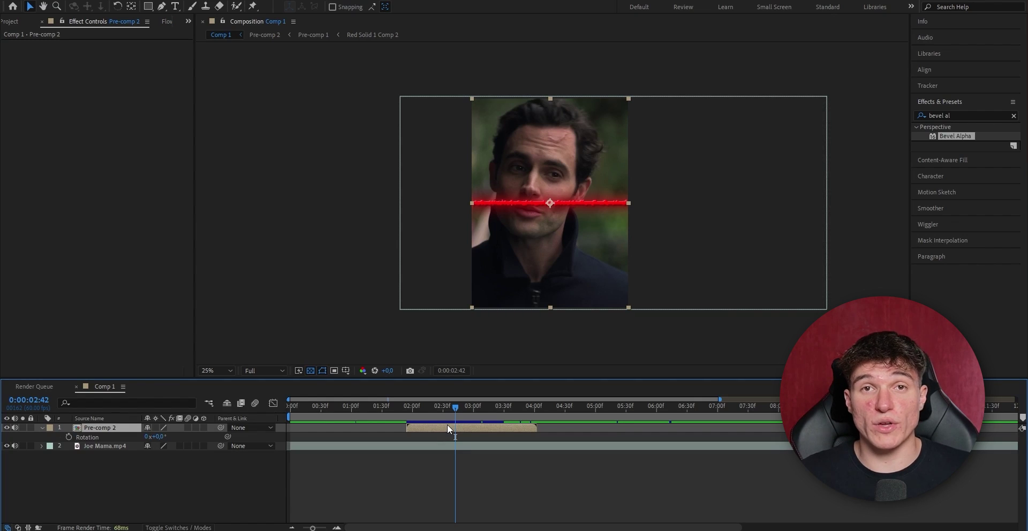
pyautogui.press('s')
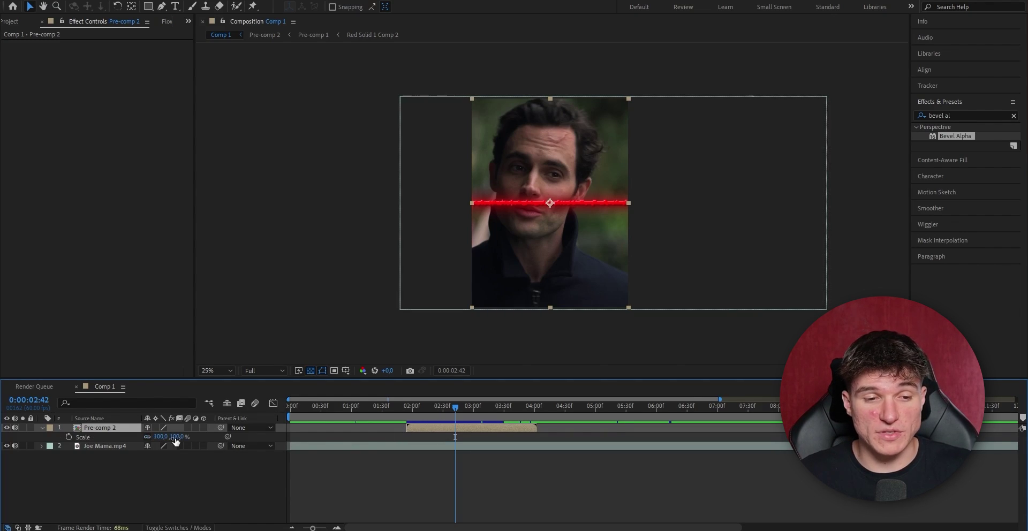
pyautogui.click(70, 436)
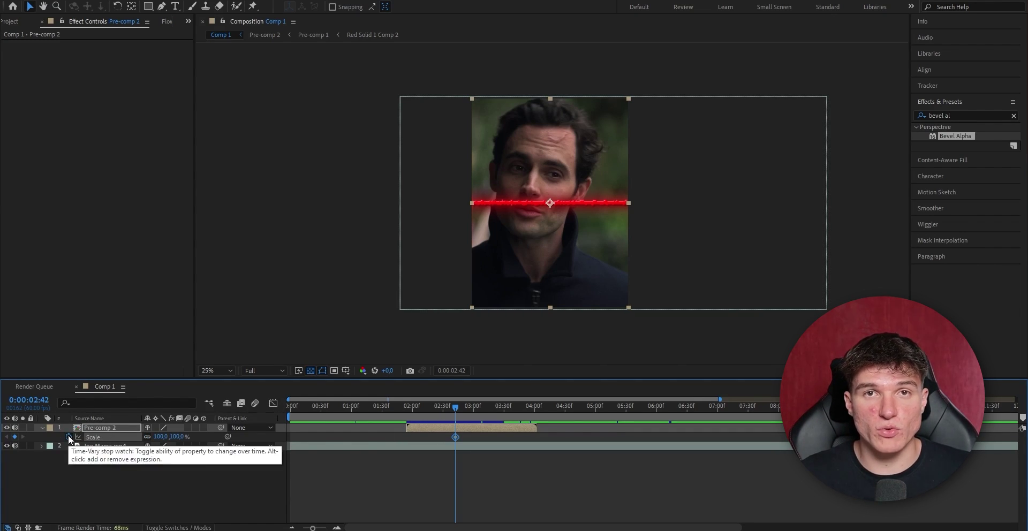
pyautogui.click(486, 410)
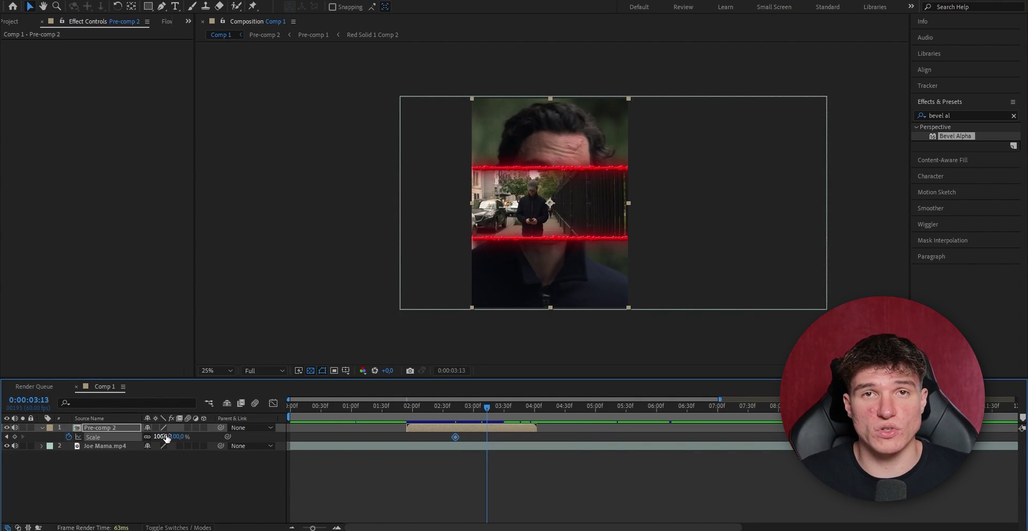
pyautogui.moveTo(167, 438); pyautogui.dragTo(164, 437)
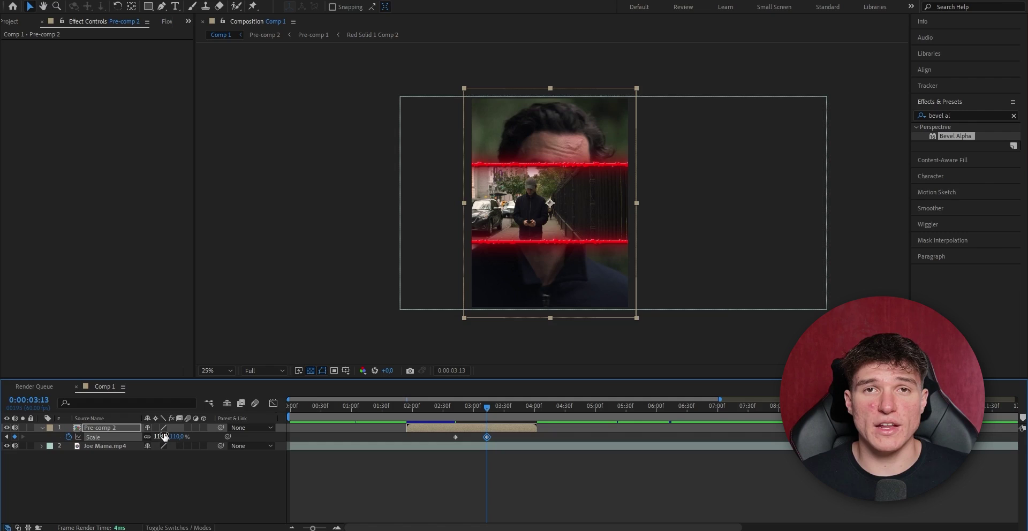
# Apply Easy Ease to both scale keyframes of Pre-comp 2 and sharpen the peak of their speed curve.
pyautogui.rightClick(456, 438)
pyautogui.moveTo(500, 430)
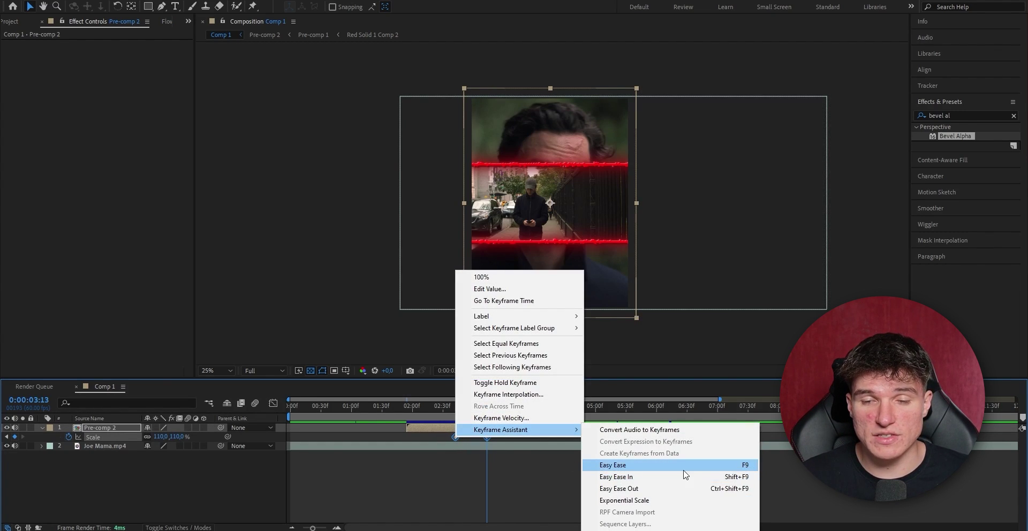
pyautogui.click(679, 466)
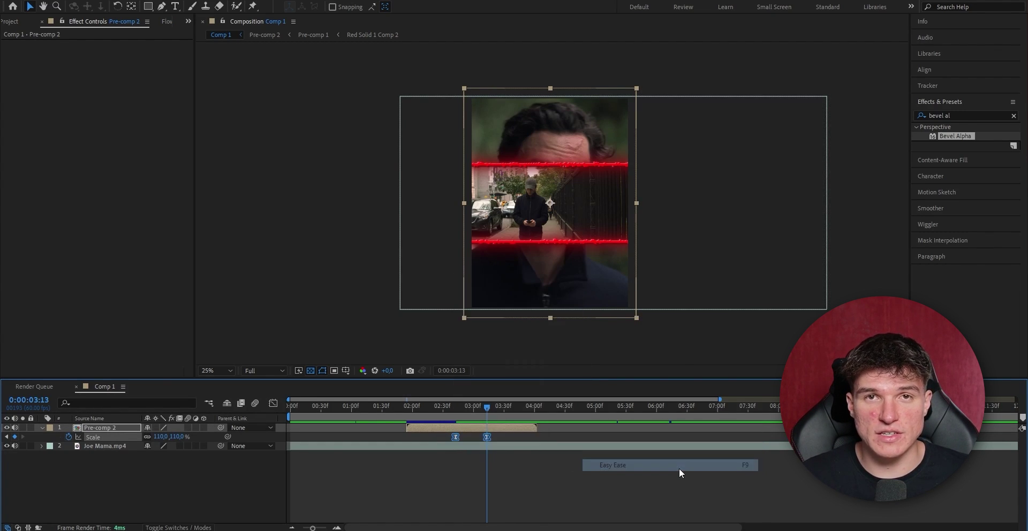
pyautogui.click(273, 403)
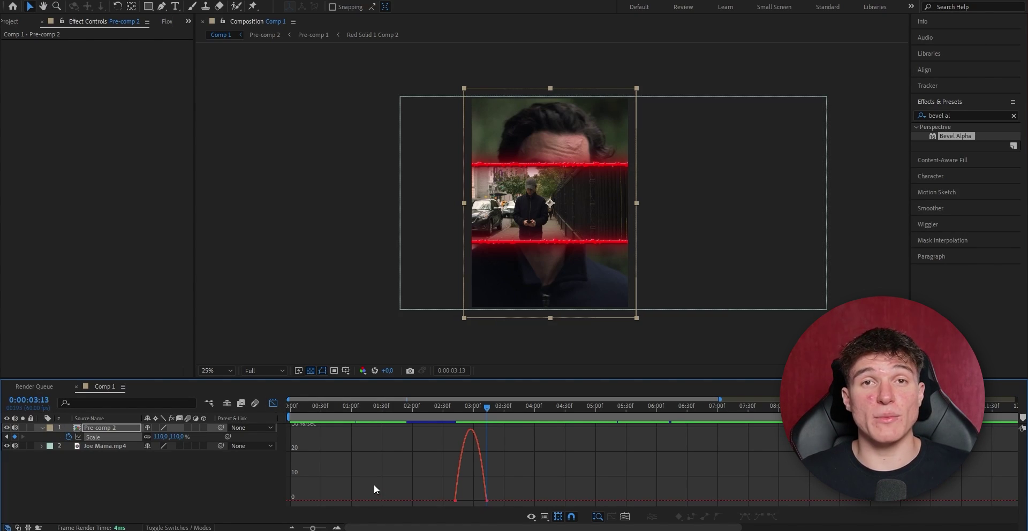
pyautogui.click(481, 500)
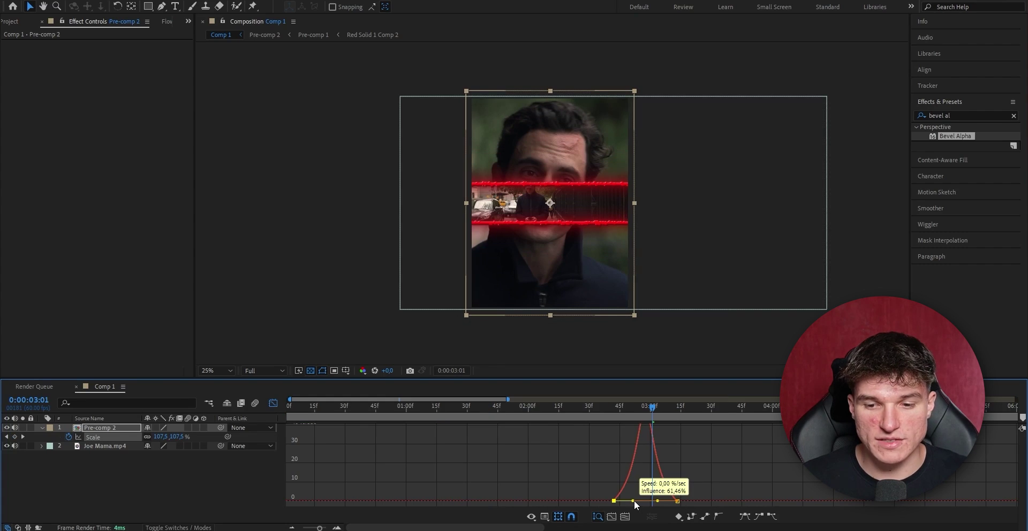
pyautogui.click(274, 403)
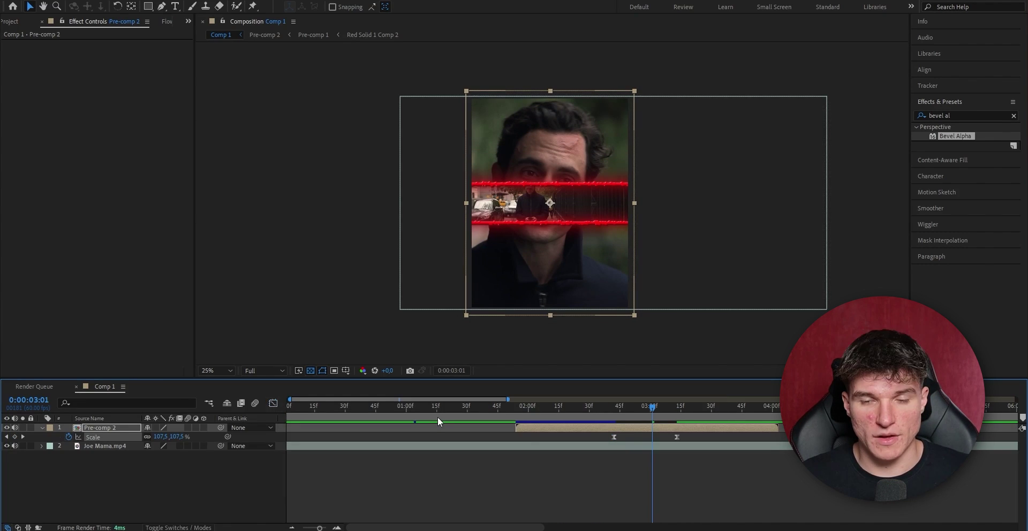
# Animate Pre-comp 2's rotation from 0° at 0:00:02:42 to -3° at 0:00:03:13, with the scale keyframes displayed alongside.
pyautogui.click(614, 414)
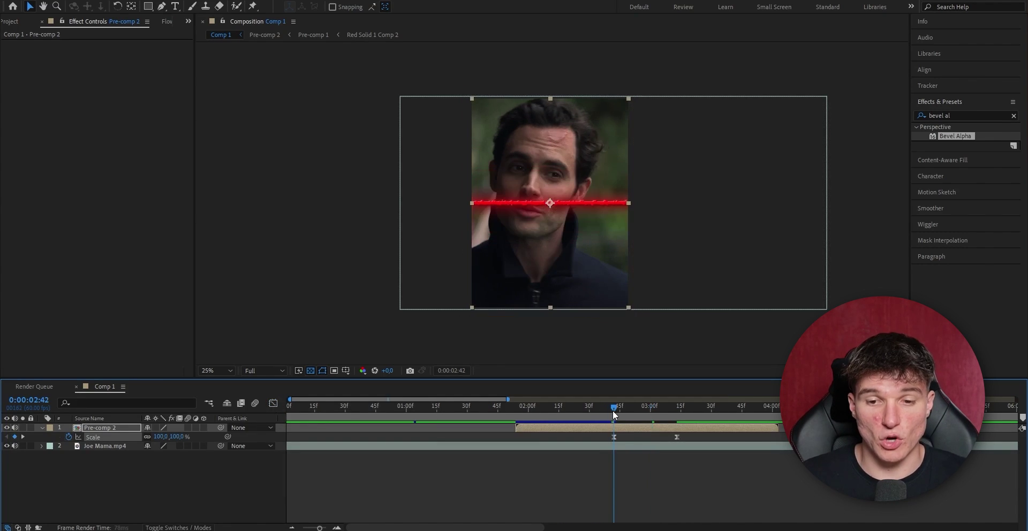
pyautogui.press('r')
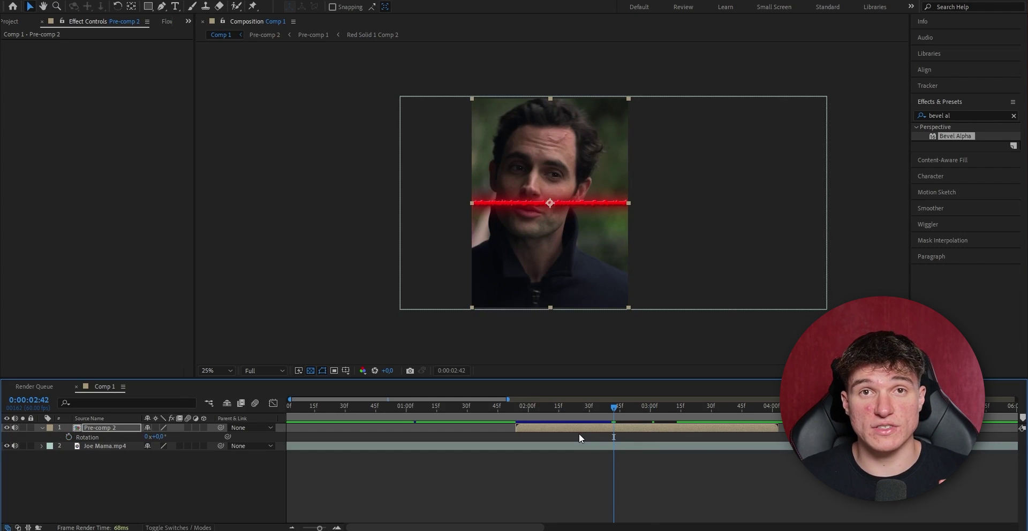
pyautogui.click(68, 437)
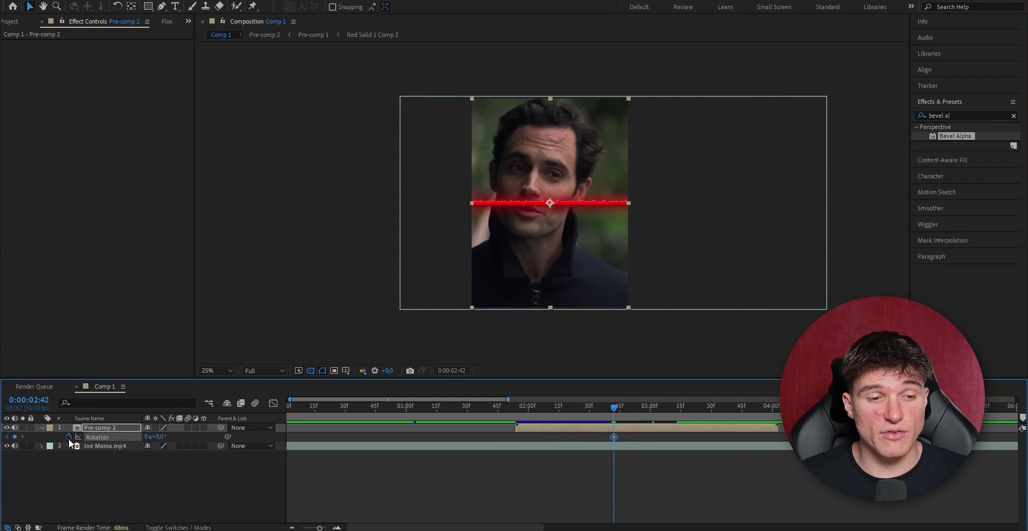
pyautogui.hotkey('shift', 's')
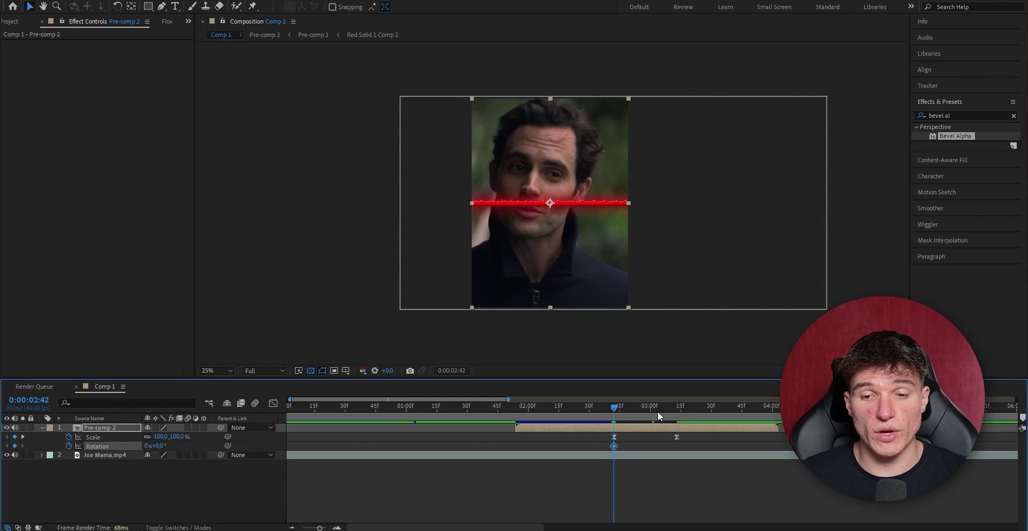
pyautogui.click(676, 411)
pyautogui.moveTo(149, 445); pyautogui.dragTo(154, 447)
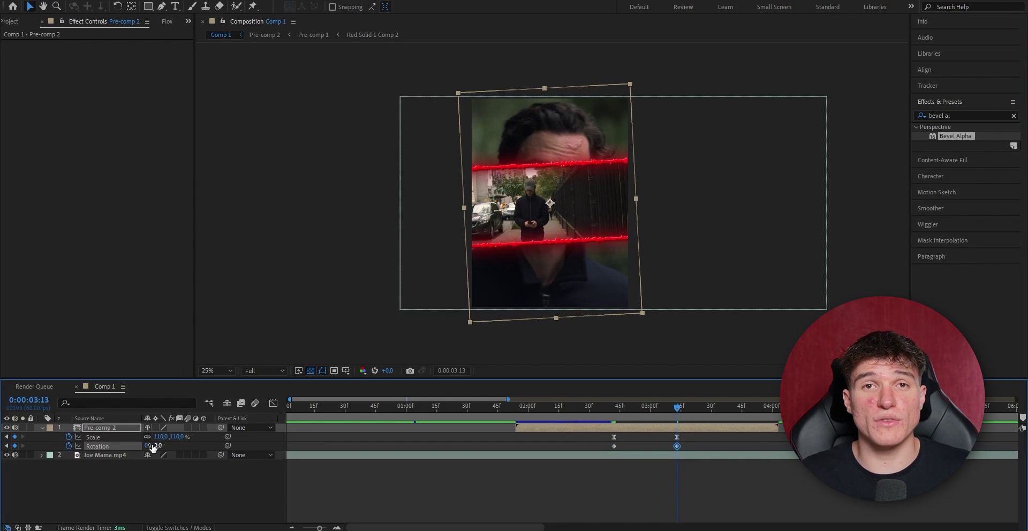
# Apply Easy Ease to both rotation keyframes of Pre-comp 2 and reshape their speed curve by adjusting the influence handles.
pyautogui.moveTo(697, 446); pyautogui.dragTo(607, 456)
pyautogui.rightClick(613, 447)
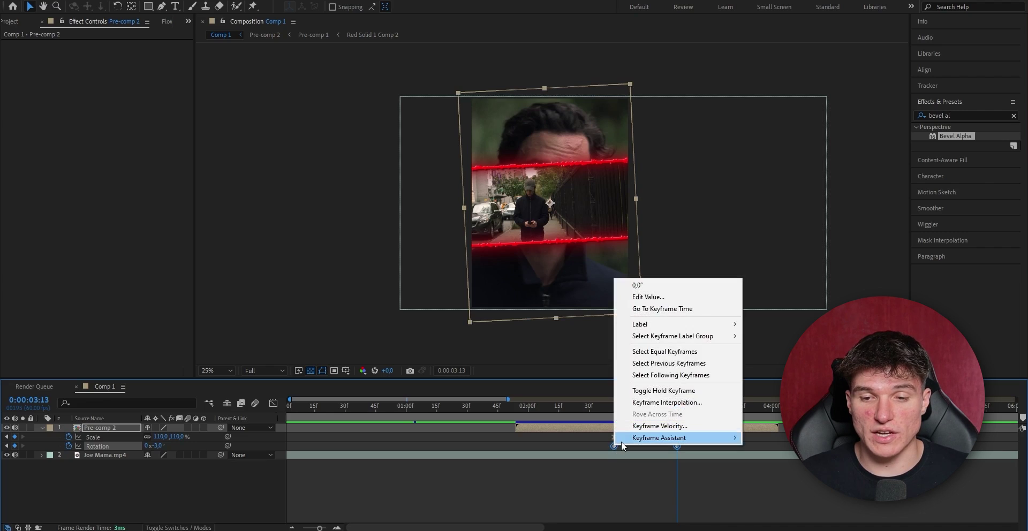
pyautogui.moveTo(691, 438)
pyautogui.click(771, 473)
pyautogui.click(274, 403)
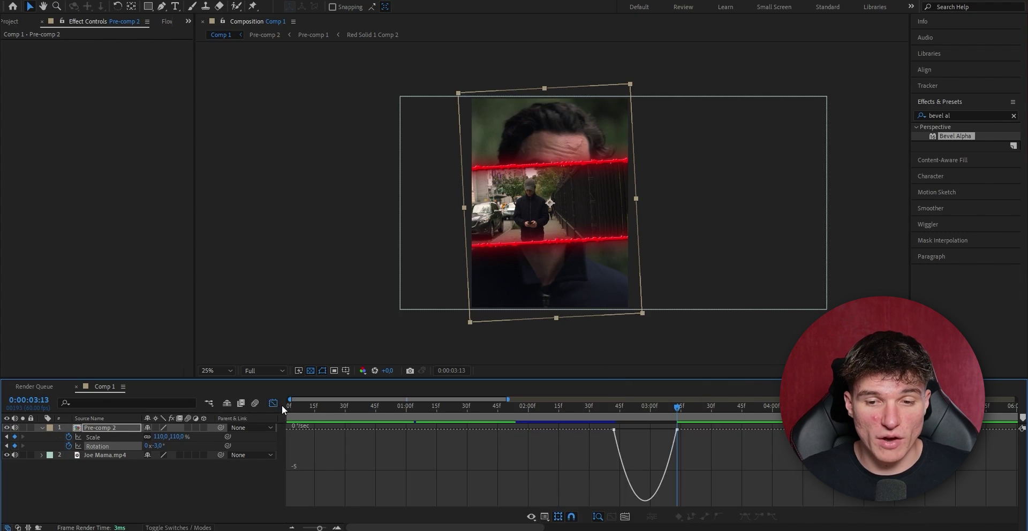
pyautogui.click(677, 429)
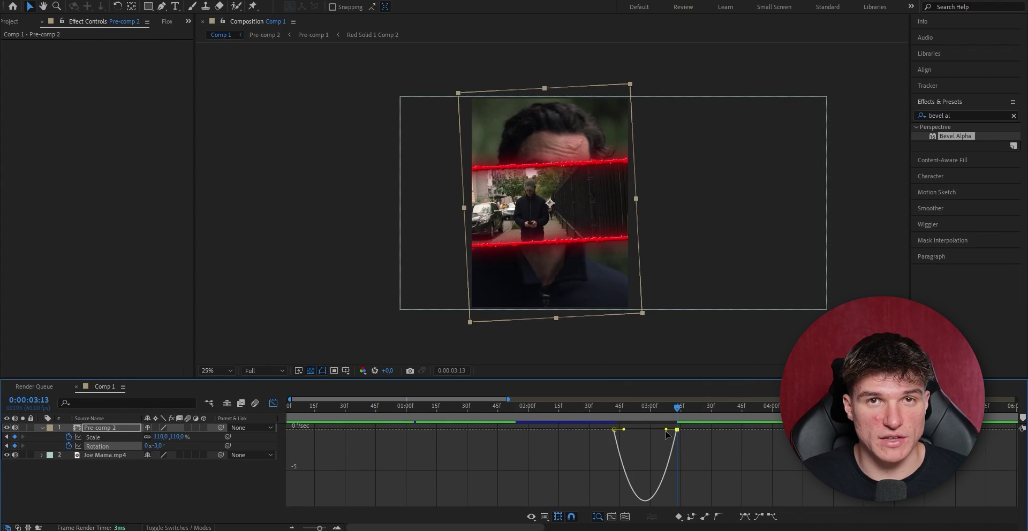
pyautogui.moveTo(666, 429); pyautogui.dragTo(675, 430)
pyautogui.click(273, 404)
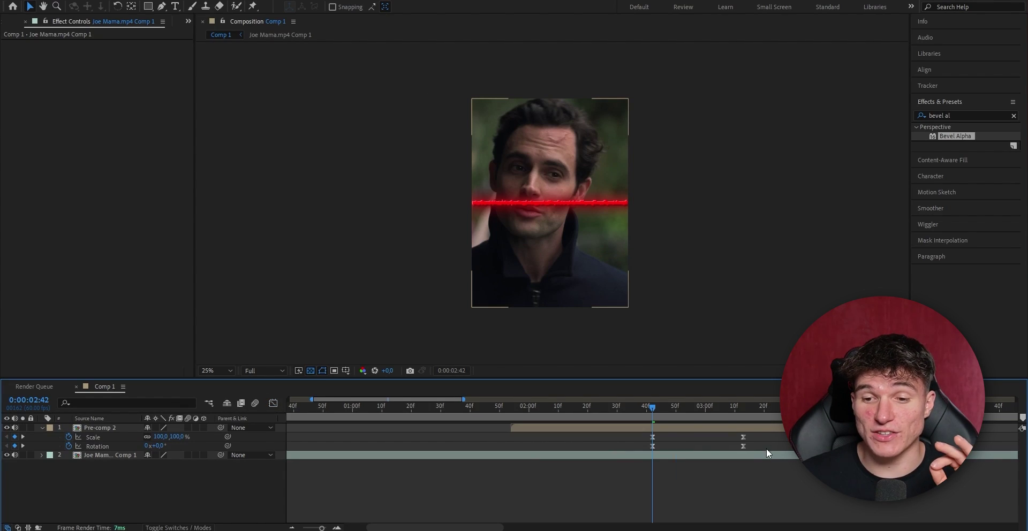
pyautogui.moveTo(767, 453); pyautogui.dragTo(648, 440)
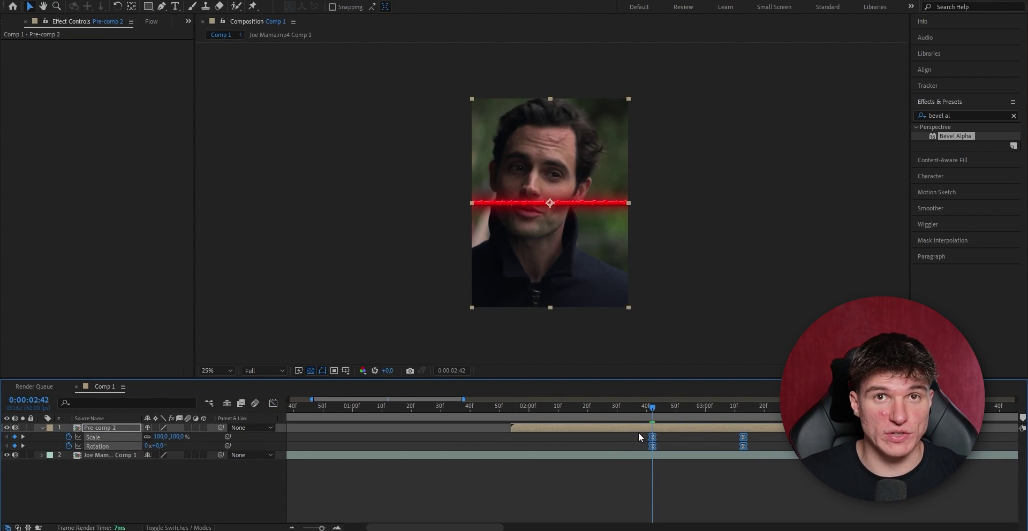
pyautogui.click(676, 455)
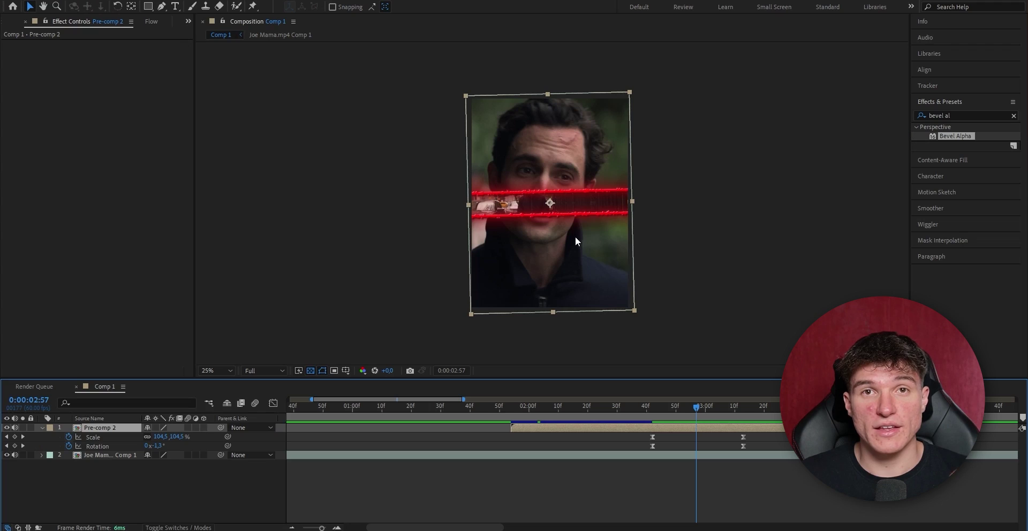
# Add a text layer reading NEIGHBOURHOOD and centre it horizontally and vertically in the composition.
pyautogui.hotkey('ctrl', '6')
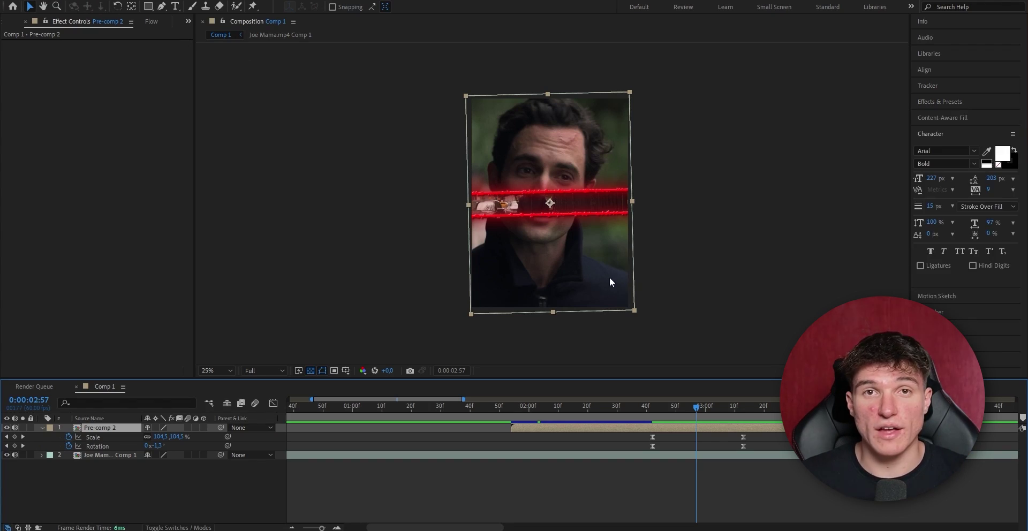
pyautogui.hotkey('ctrl', 't')
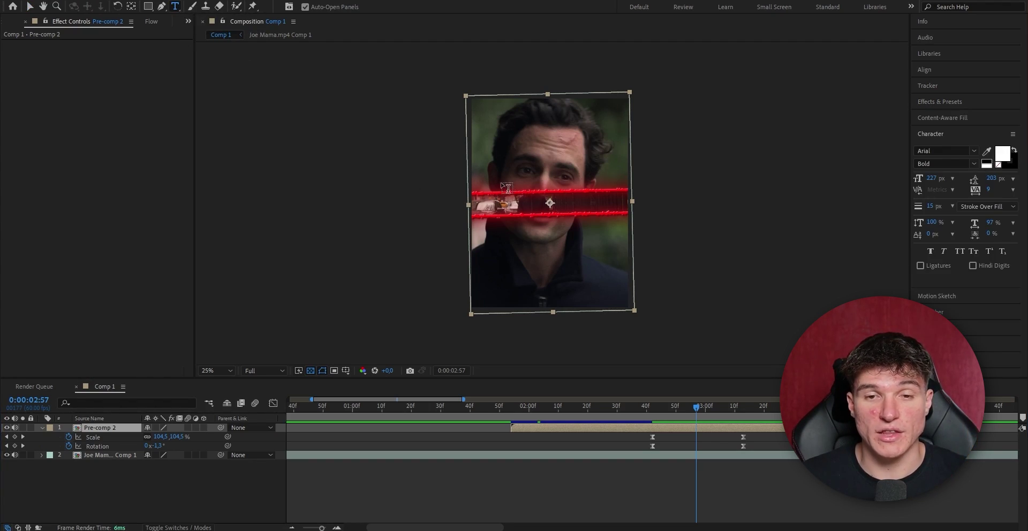
pyautogui.click(523, 212)
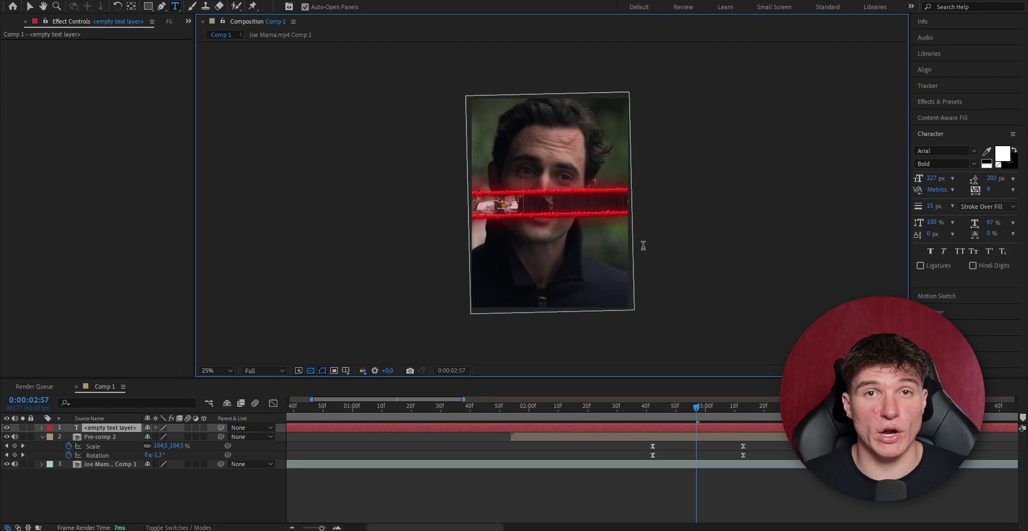
pyautogui.write('NEIGHBOURHOOD')
pyautogui.click(924, 70)
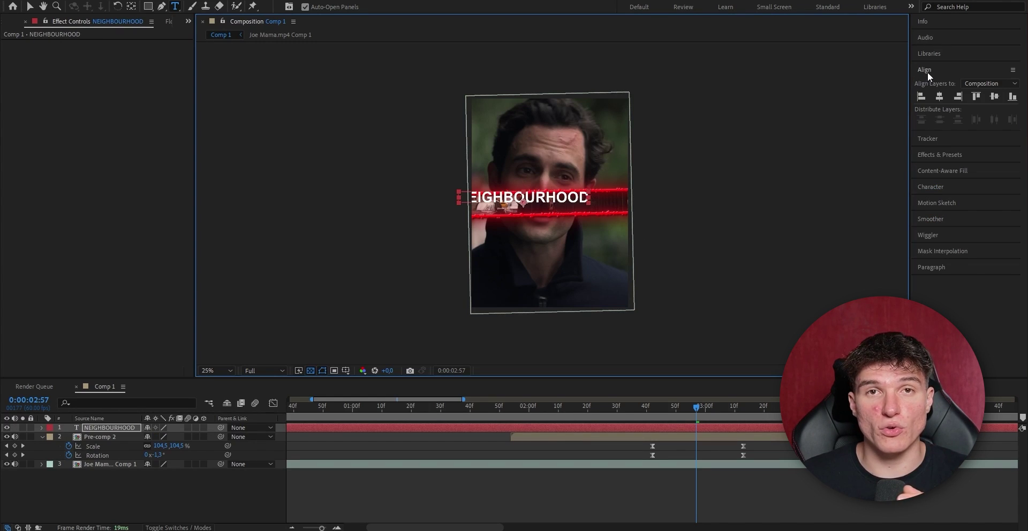
pyautogui.click(940, 96)
pyautogui.click(994, 96)
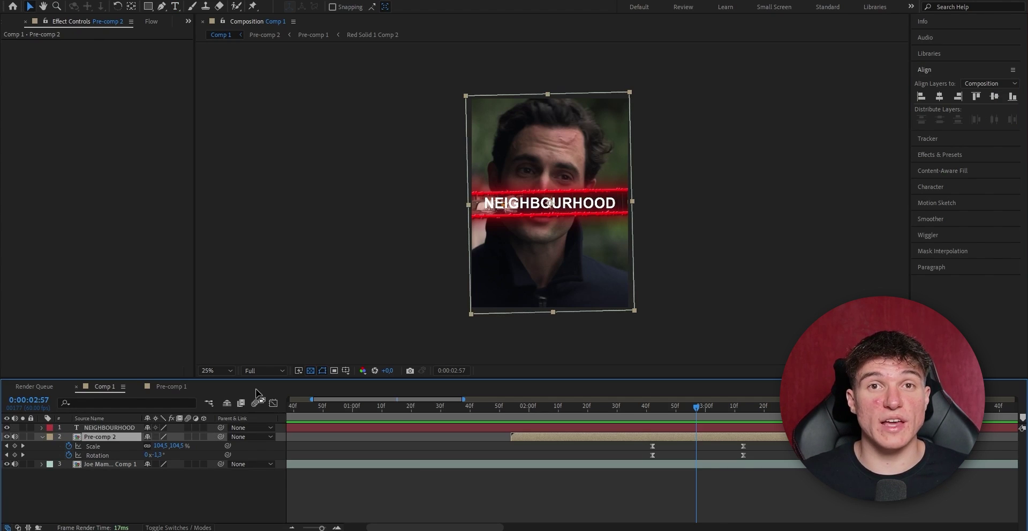
# Copy Bevel Alpha, Deep Glow and Drop Shadow from Pre-comp 1 inside Pre-comp 2 onto the NEIGHBOURHOOD text layer in Comp 1.
pyautogui.hotkey('ctrl', 'shift', 'a')
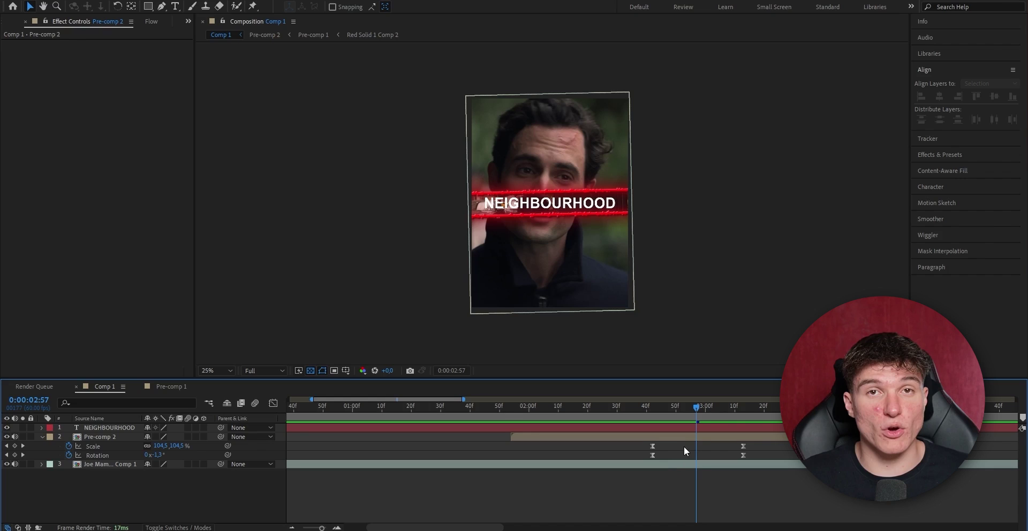
pyautogui.doubleClick(592, 436)
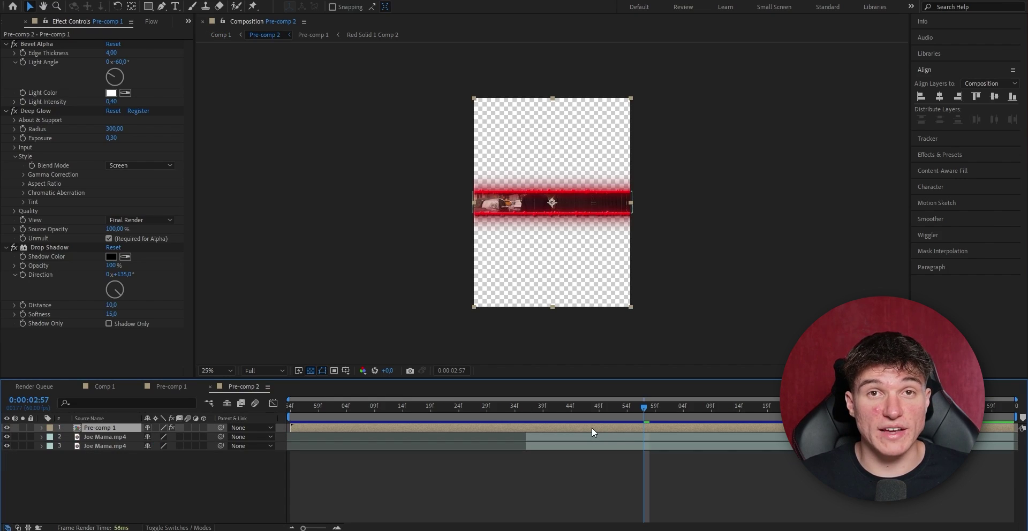
pyautogui.click(59, 217)
pyautogui.keyDown('shift'); pyautogui.click(54, 249); pyautogui.keyUp('shift')
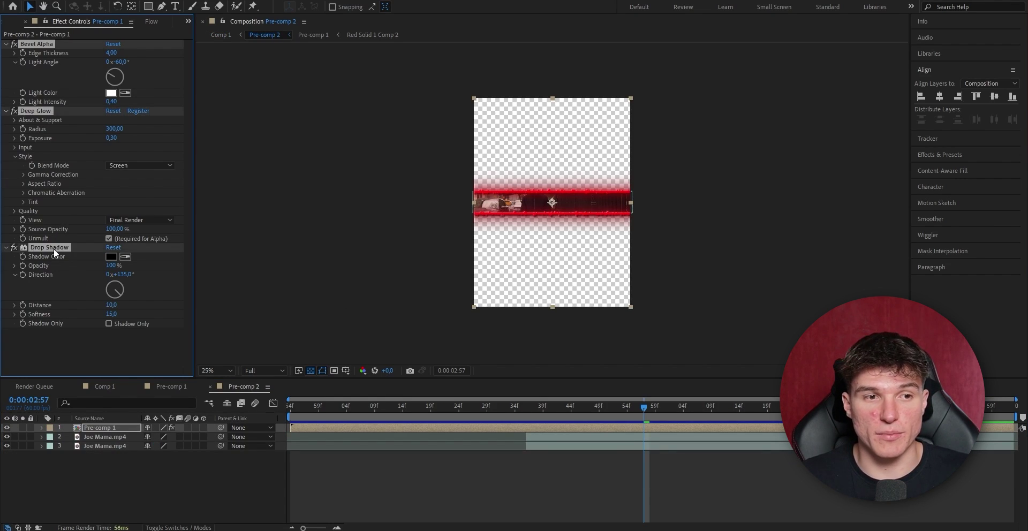
pyautogui.click(108, 393)
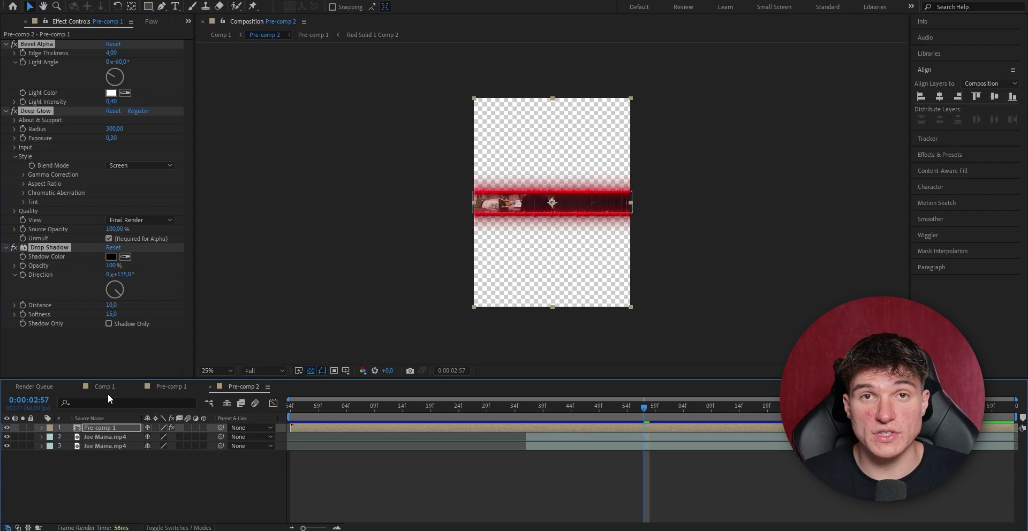
pyautogui.hotkey('ctrl', 'v')
# Split the NEIGHBOURHOOD text layer at 0:00:02:48 and delete its earlier part.
pyautogui.click(670, 411)
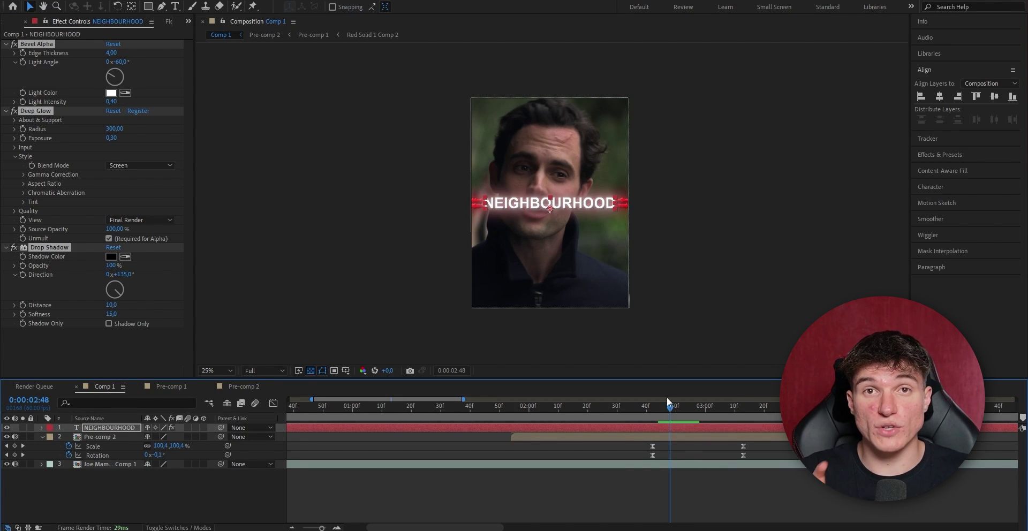
pyautogui.hotkey('ctrl', 'shift', 'd')
pyautogui.click(616, 437)
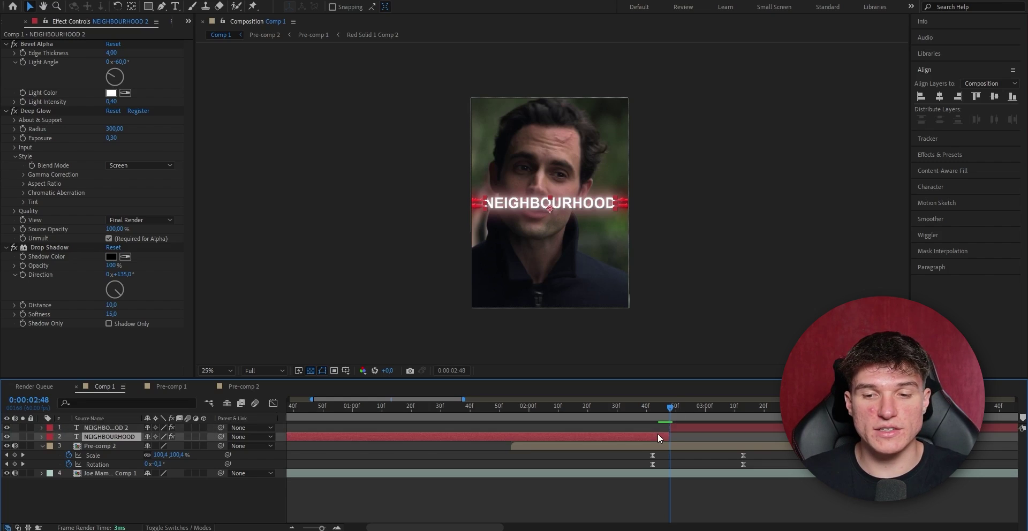
pyautogui.press('Delete')
# Apply the Slow Fade On preset to the remaining text layer and move its final Offset keyframe to just before the second scale keyframe.
pyautogui.click(935, 155)
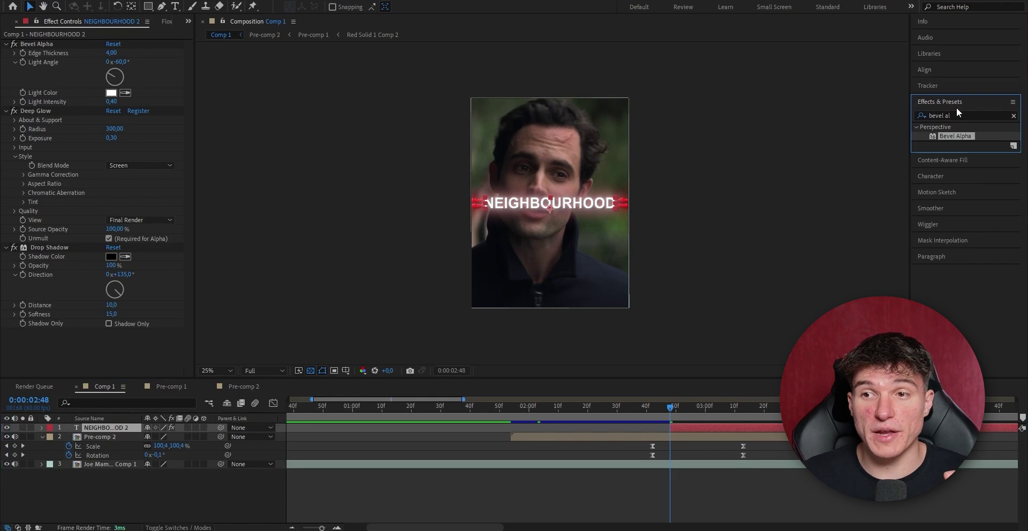
pyautogui.click(959, 114)
pyautogui.write('slow fade')
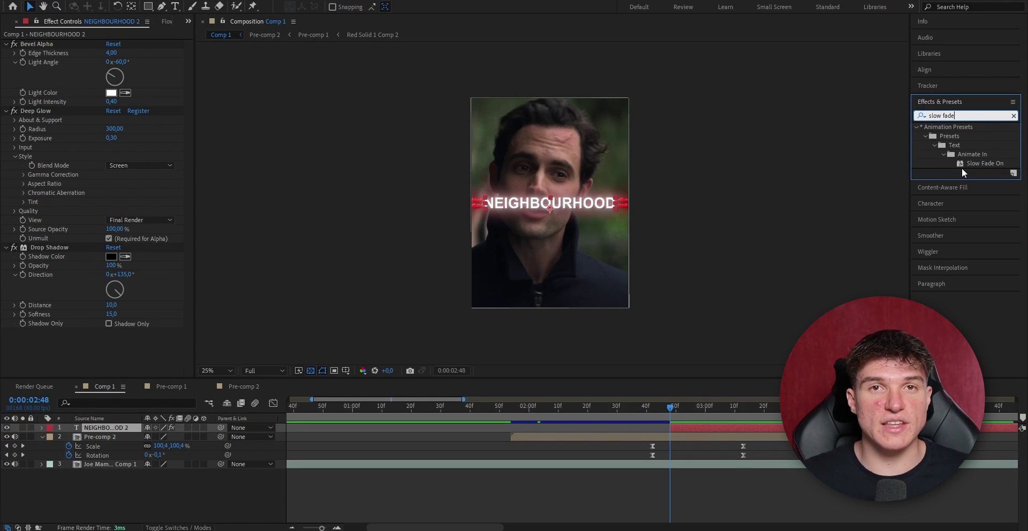
pyautogui.moveTo(980, 163); pyautogui.dragTo(692, 435)
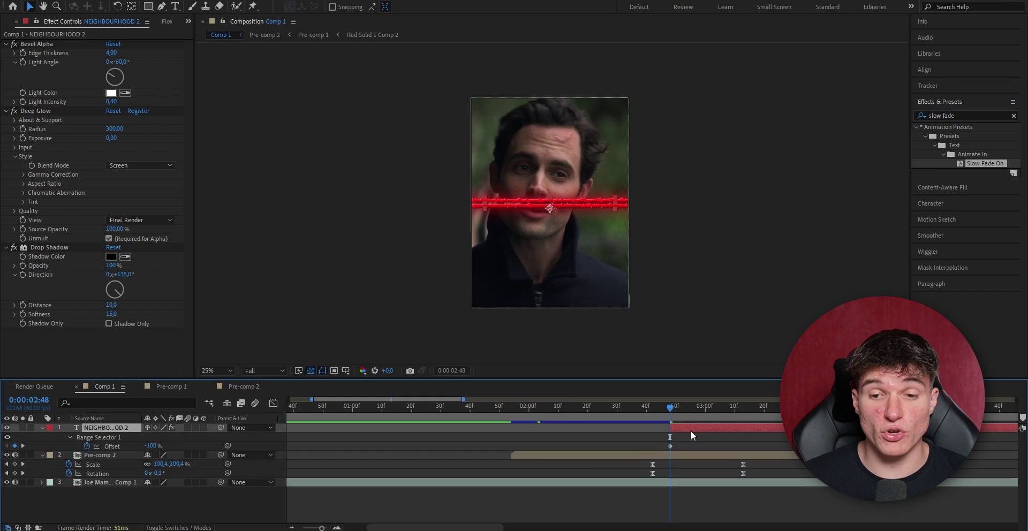
pyautogui.moveTo(322, 528); pyautogui.dragTo(318, 528)
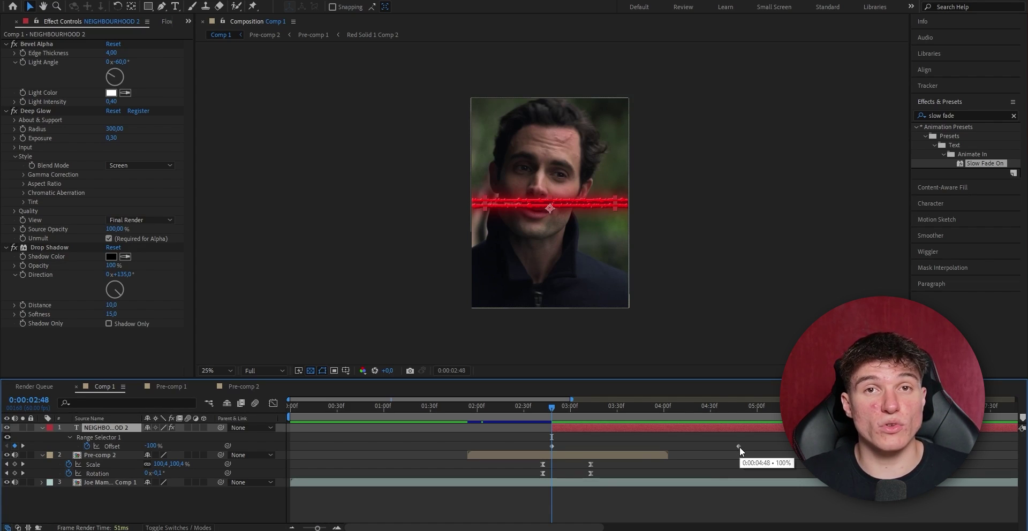
pyautogui.moveTo(740, 446); pyautogui.dragTo(580, 448)
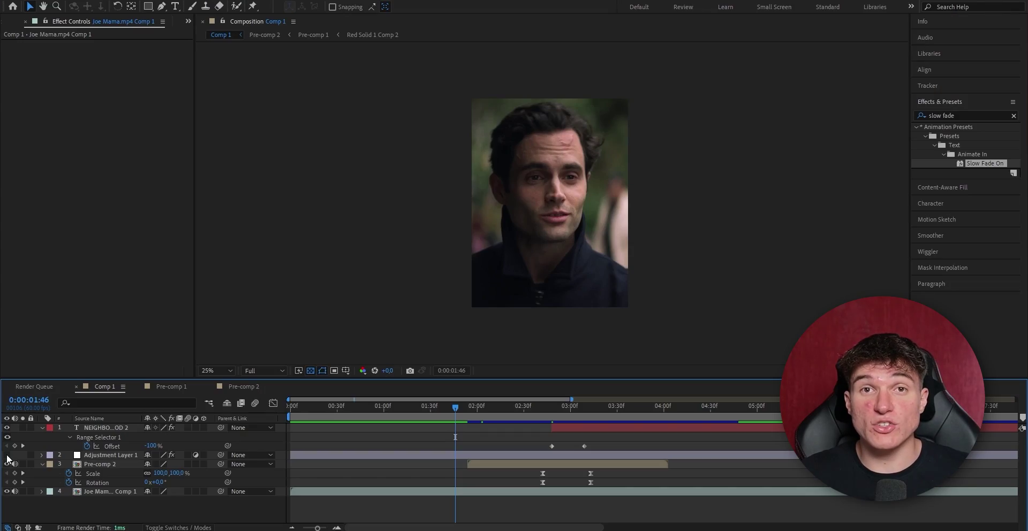
# Turn on the visibility of Adjustment Layer 1 and play back the transition.
pyautogui.click(7, 456)
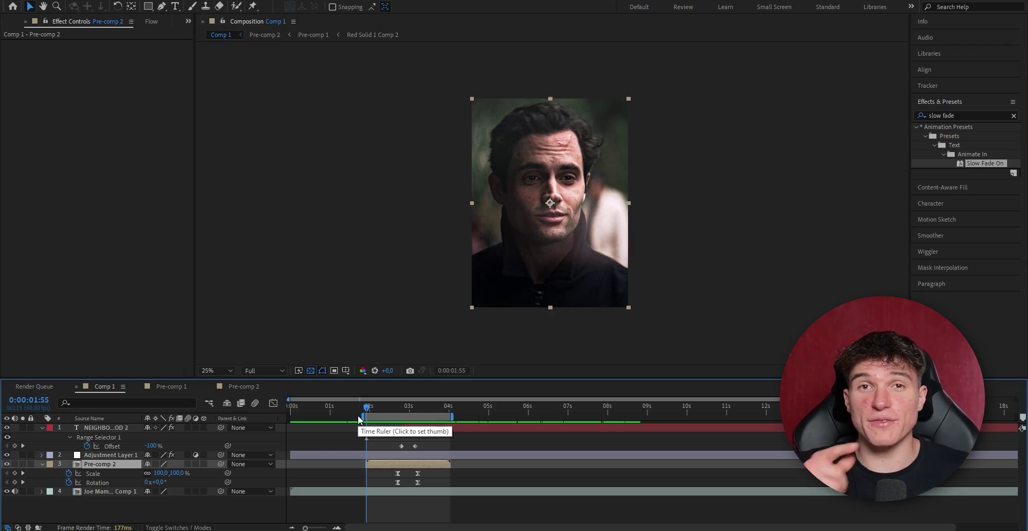
pyautogui.press('space')
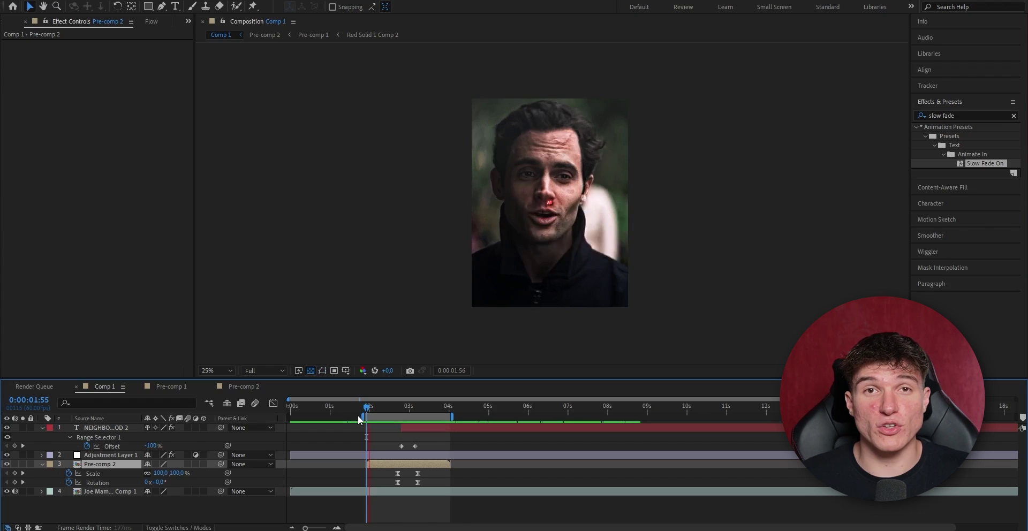